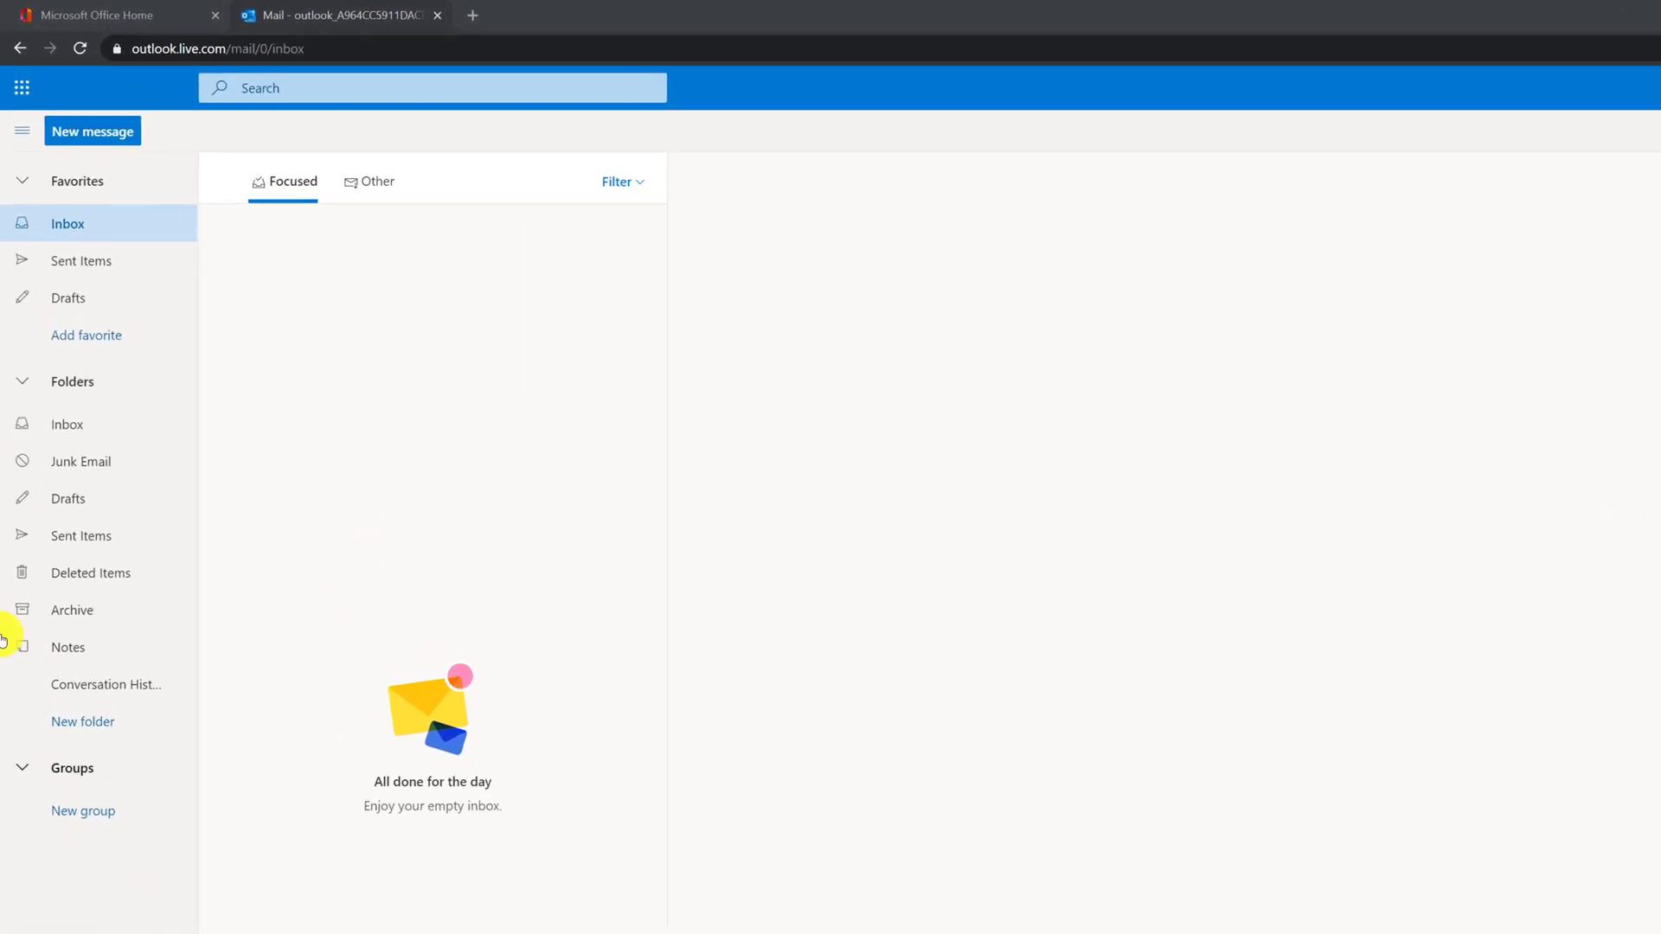
Collapse and expand the Favorites group, then add Junk Email to Favorites
{"action": "left_click", "coordinate": [23, 185]}
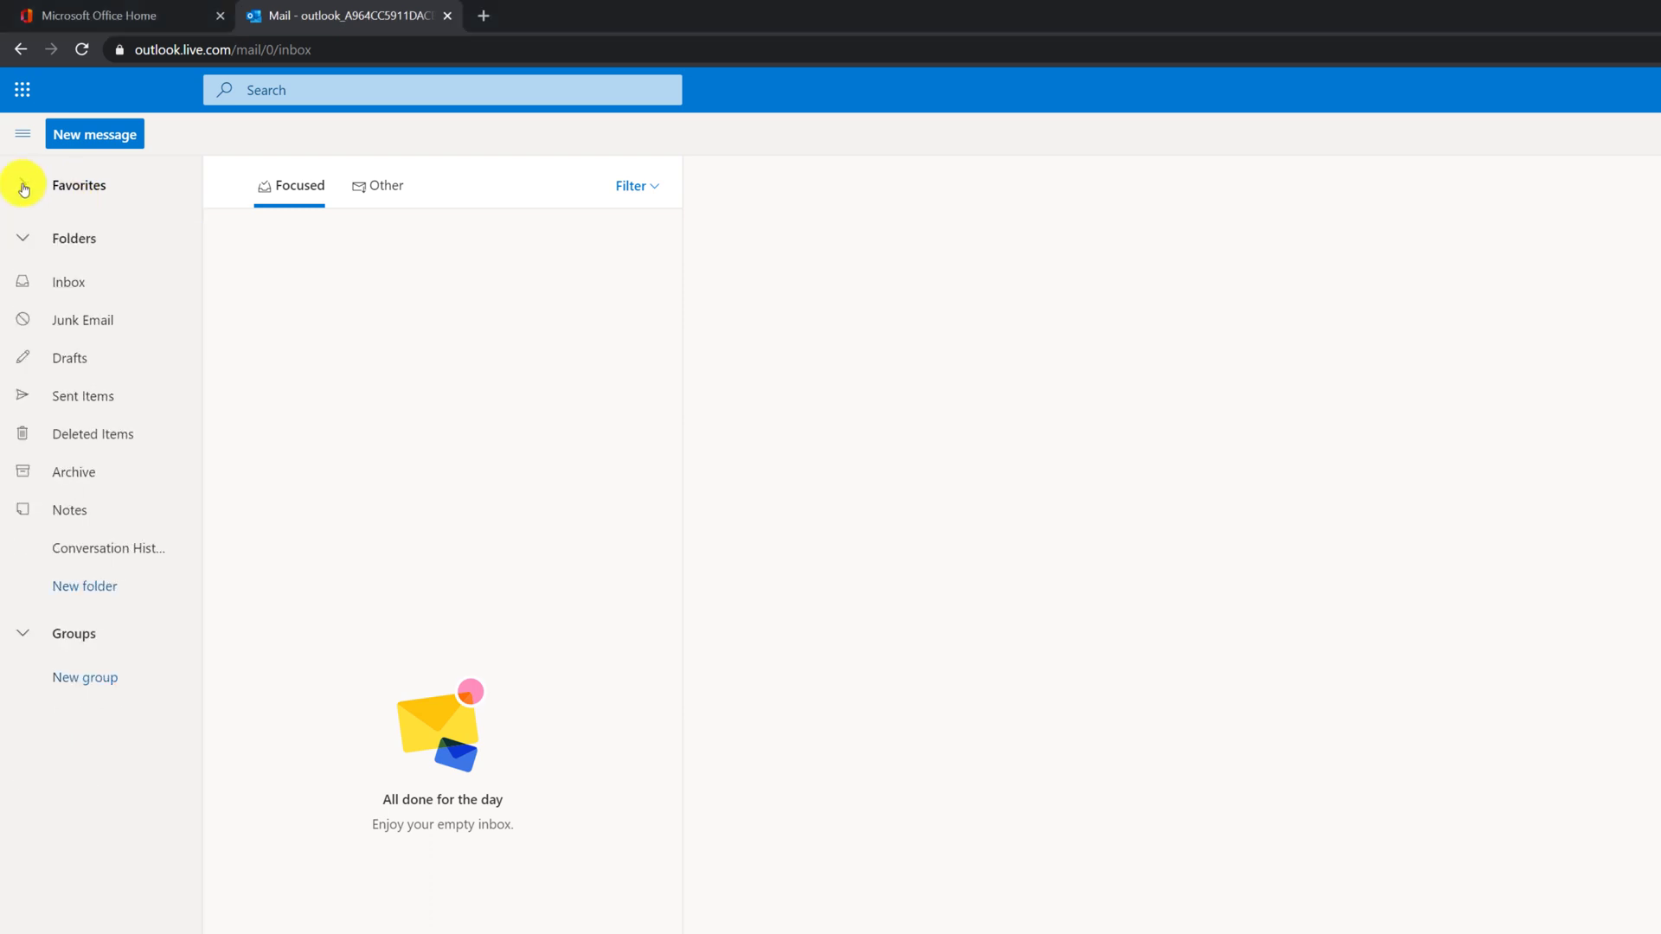
{"action": "left_click", "coordinate": [24, 185]}
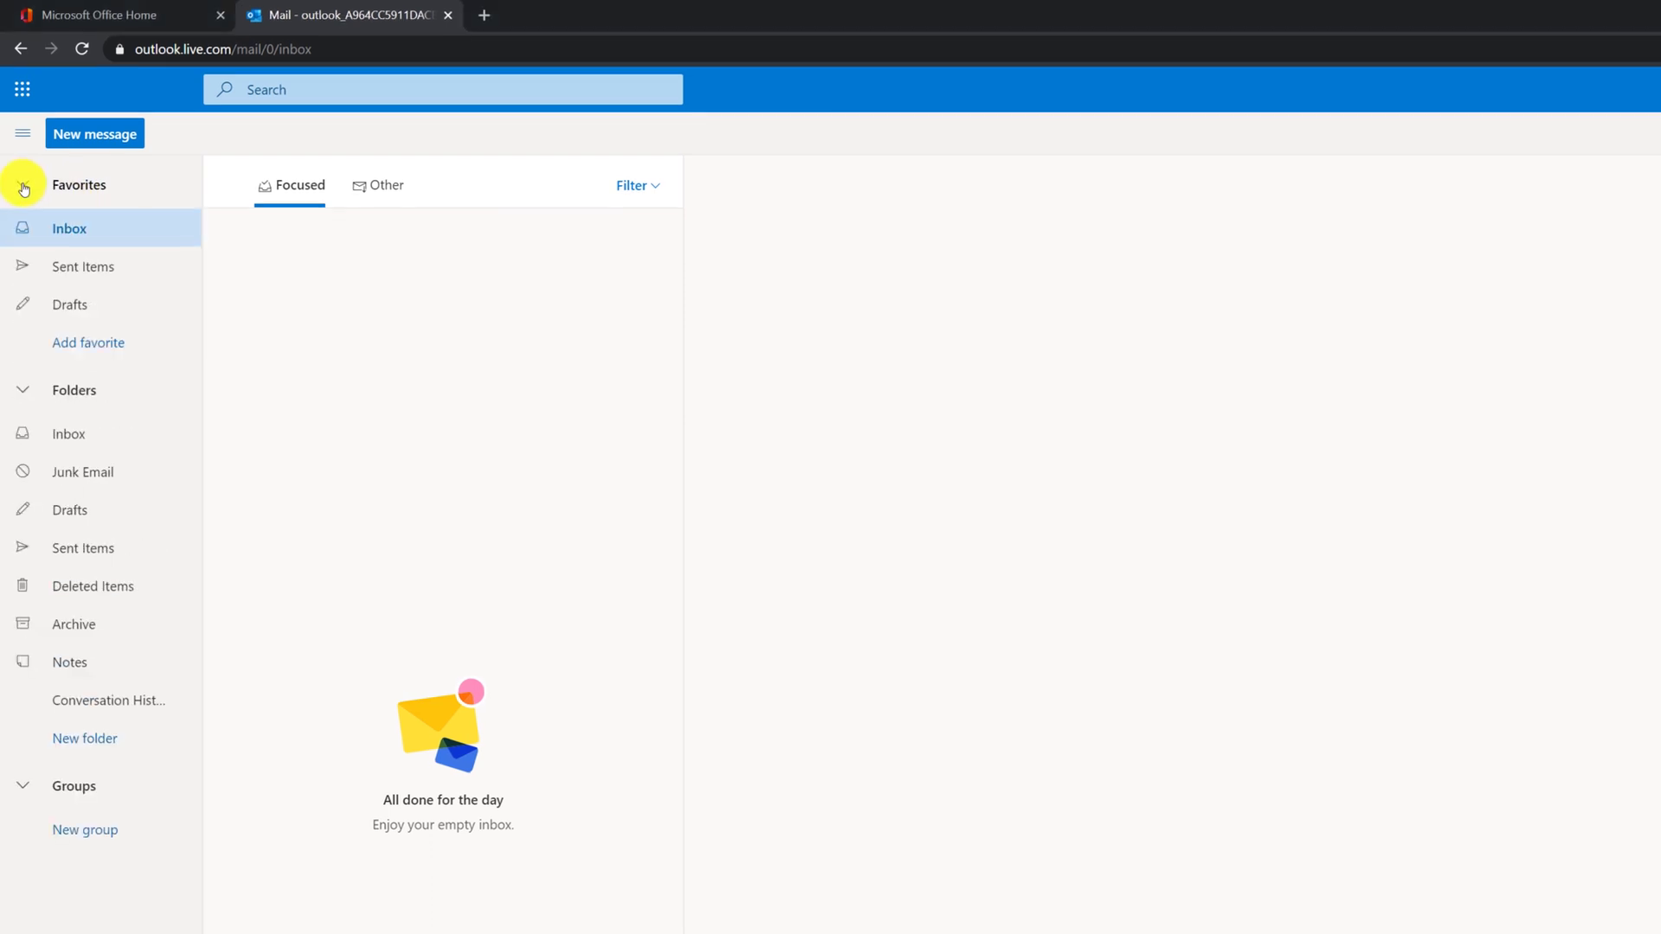
{"action": "left_click", "coordinate": [23, 185]}
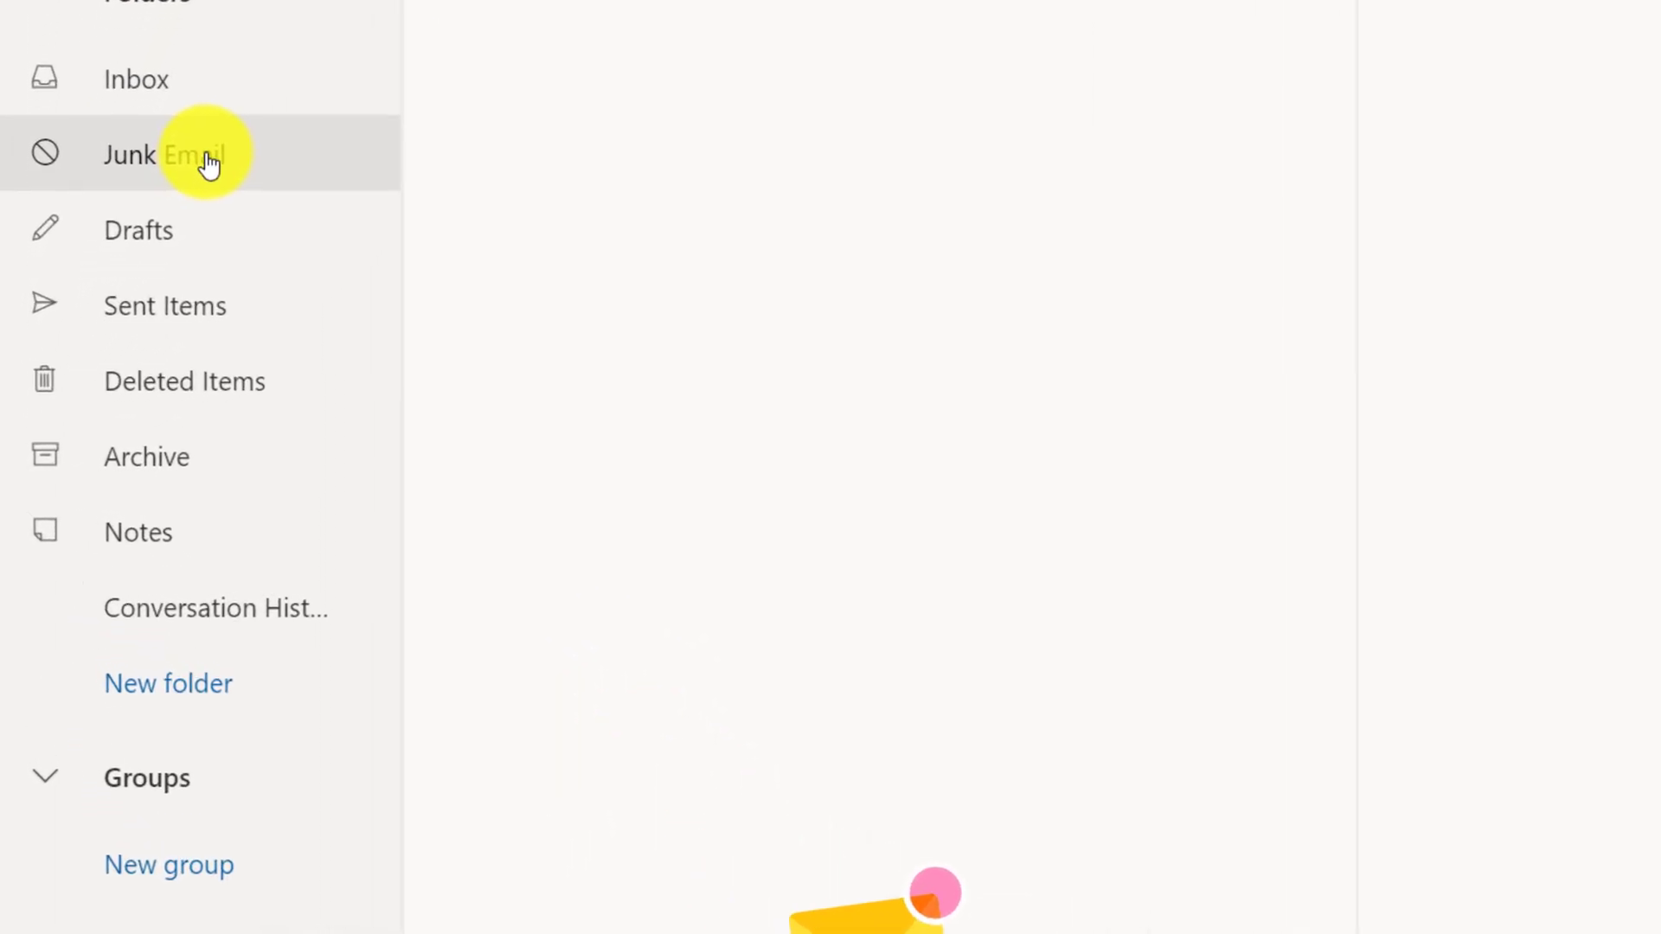
{"action": "right_click", "coordinate": [171, 216]}
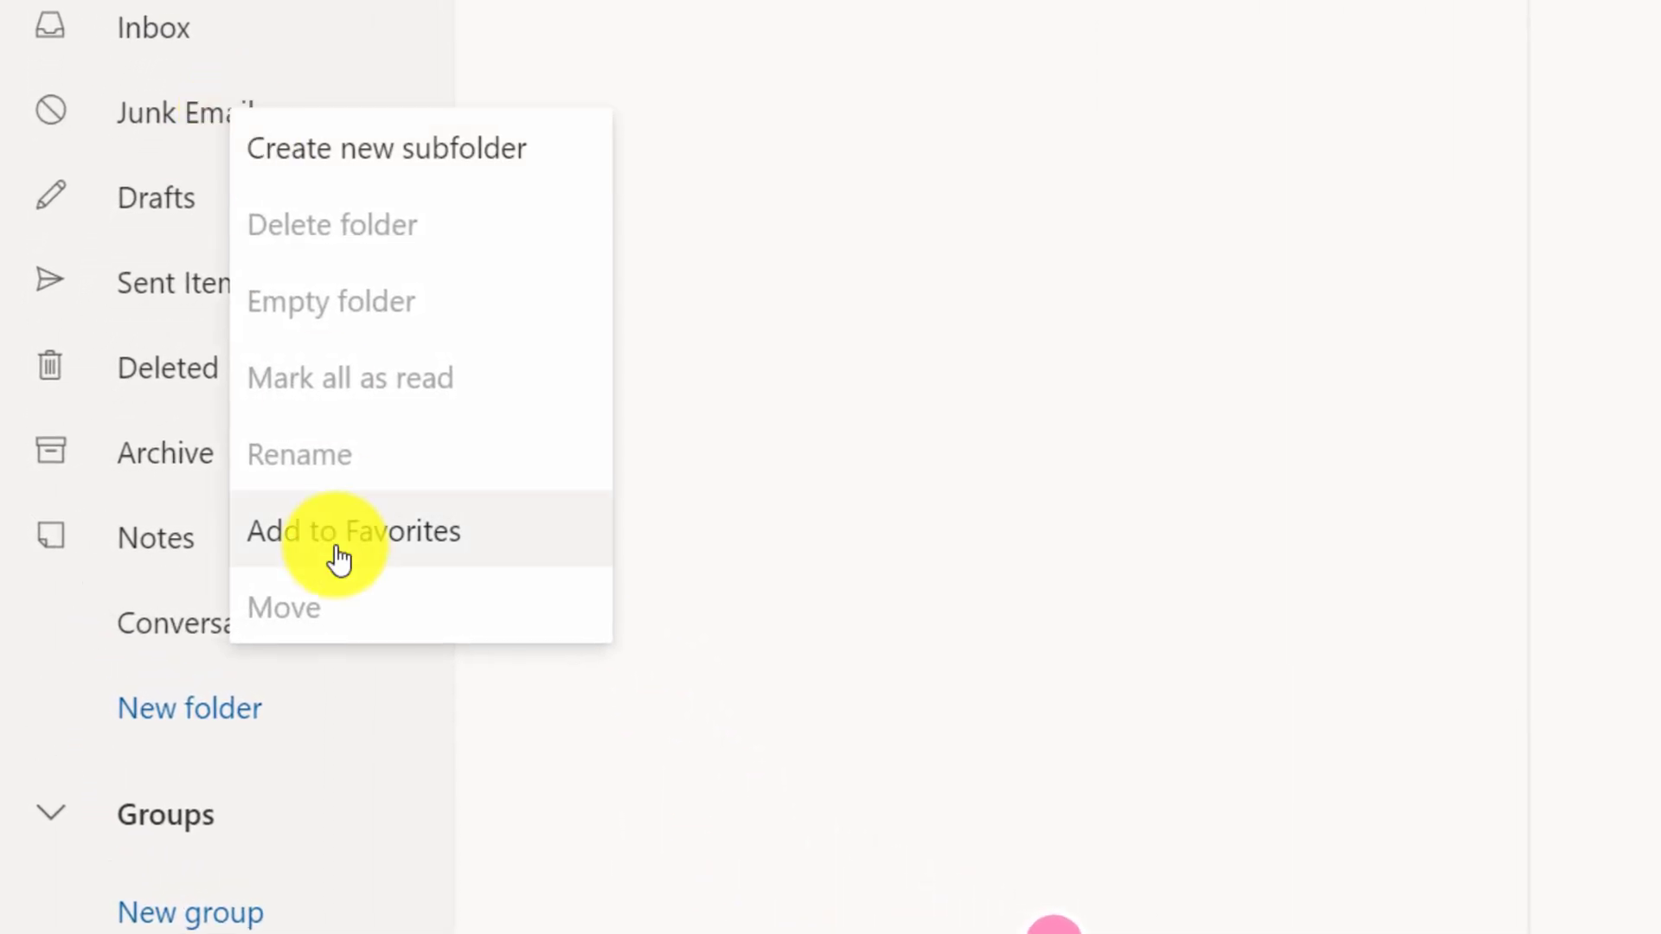
{"action": "left_click", "coordinate": [338, 559]}
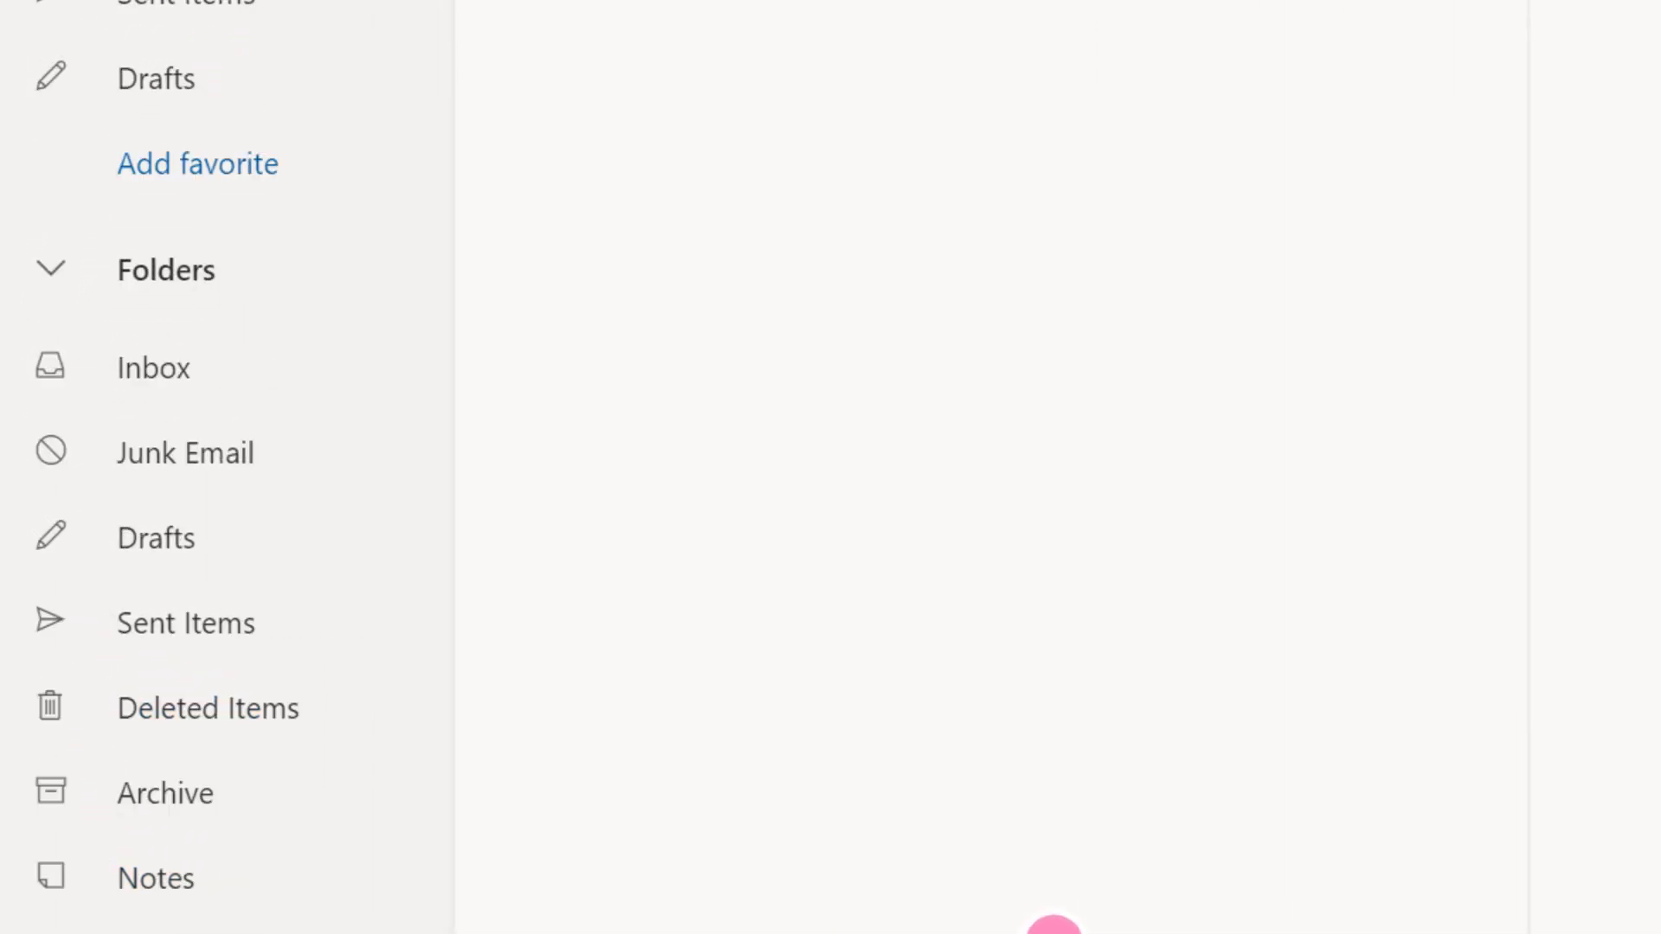
Open the Inbox from Favorites, then browse the contacts and attachment Files pages
{"action": "left_click", "coordinate": [208, 39]}
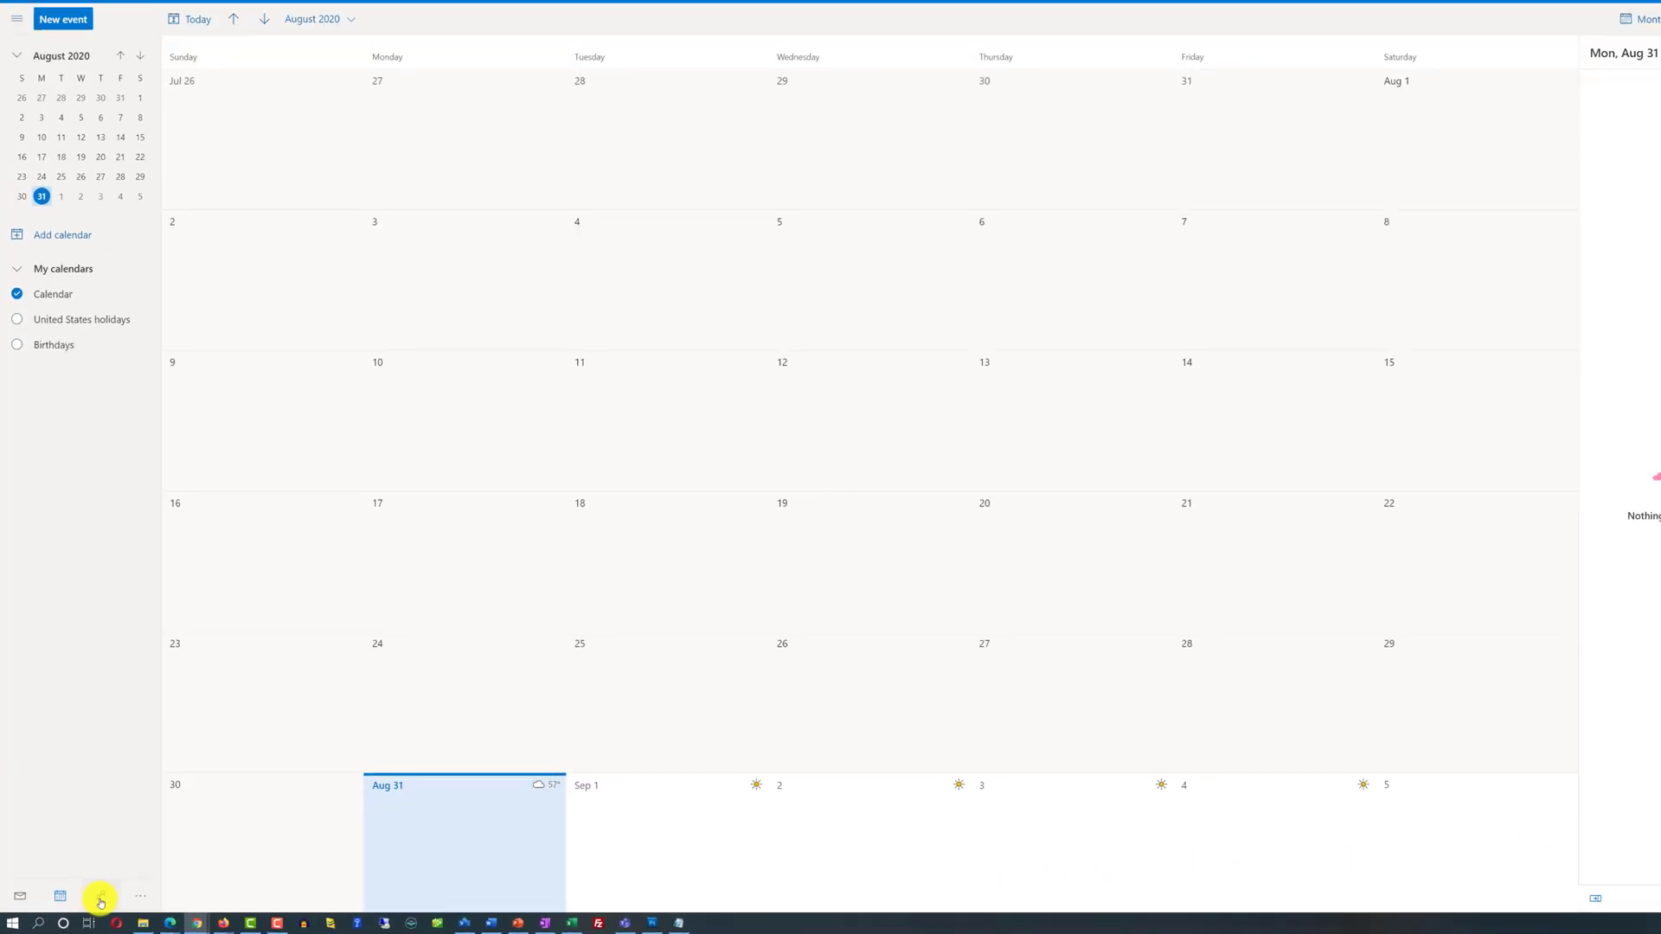
{"action": "left_click", "coordinate": [100, 898]}
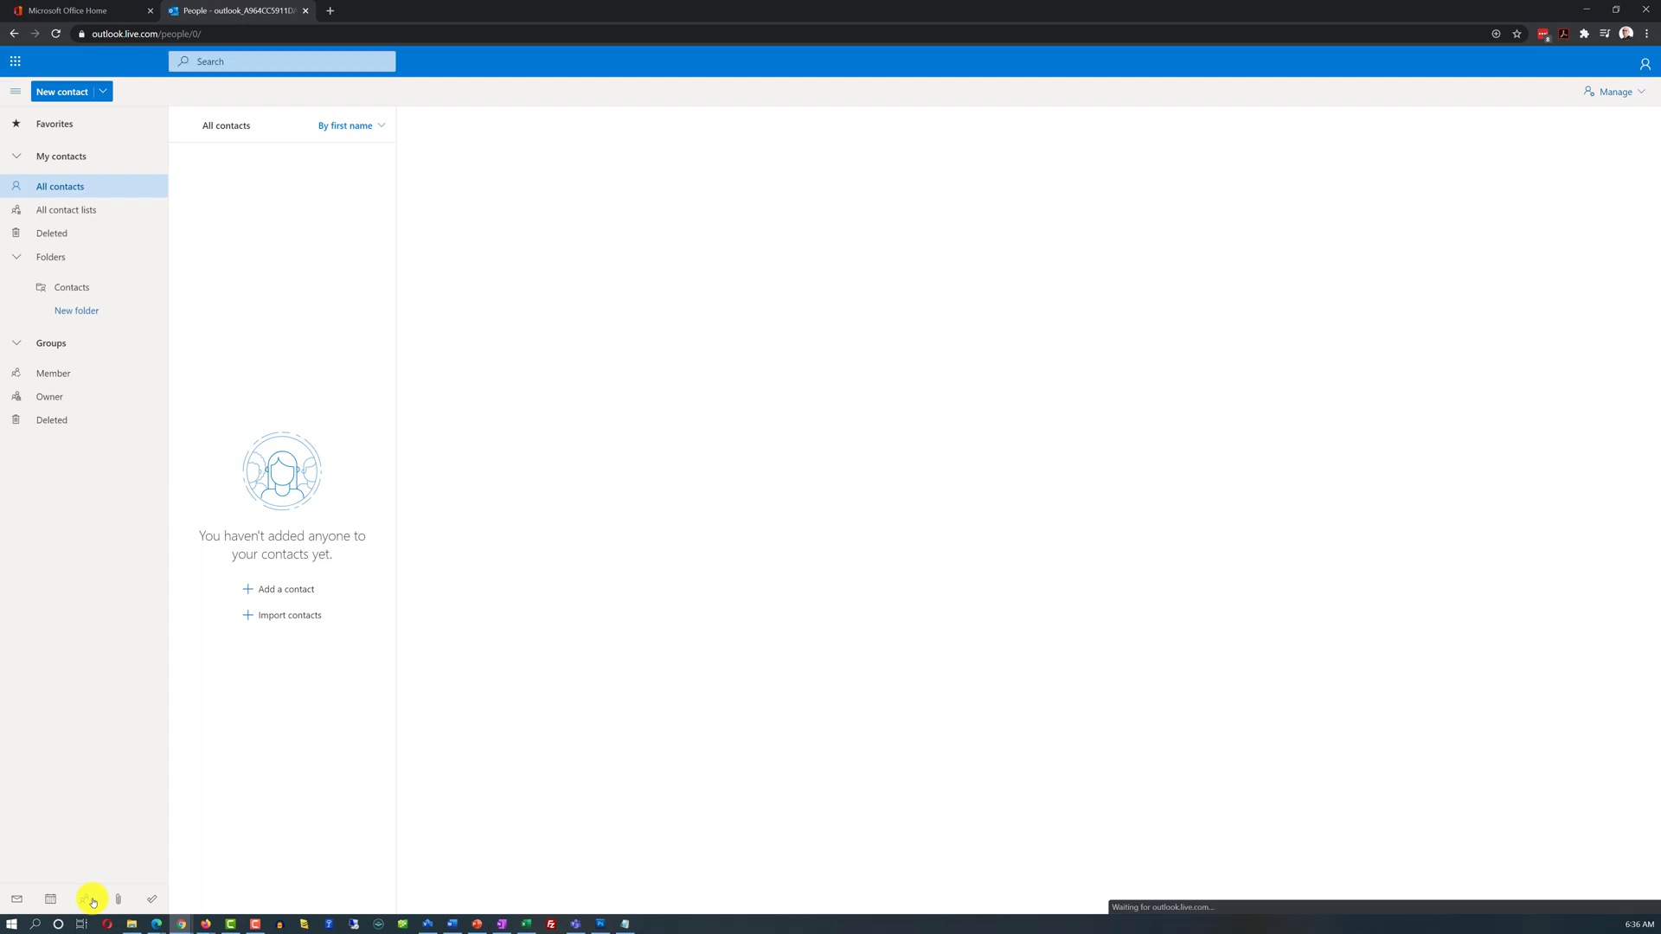
{"action": "left_click", "coordinate": [119, 901]}
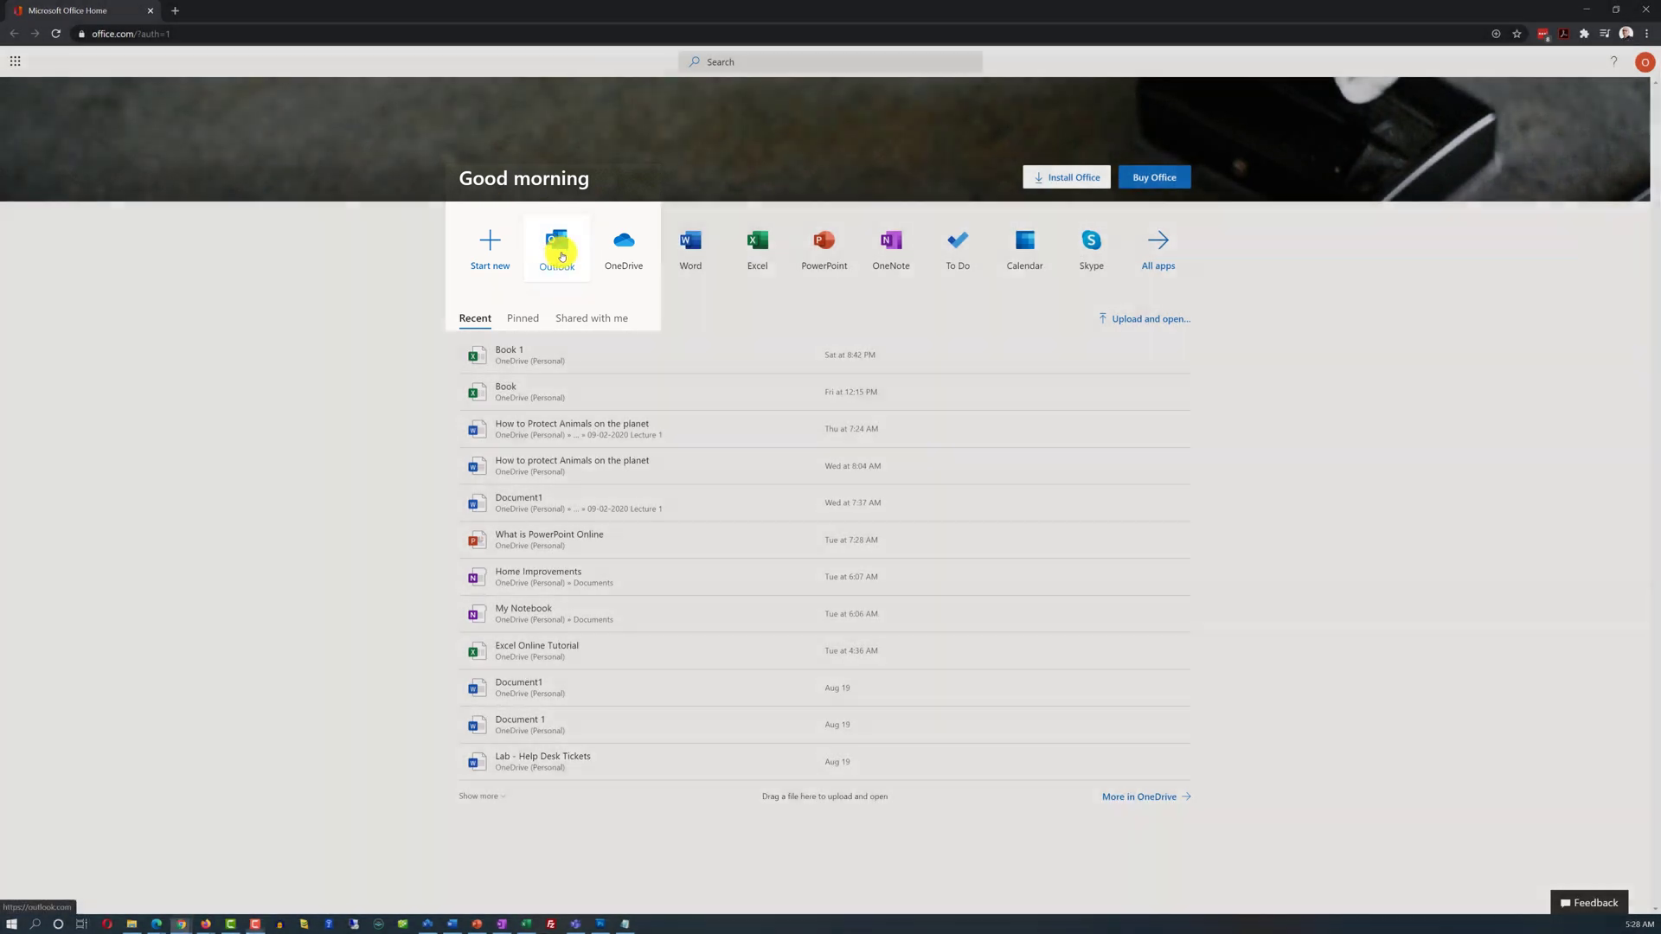
Launch Outlook mail from the Office Home tile into a new tab
{"action": "left_click", "coordinate": [561, 256]}
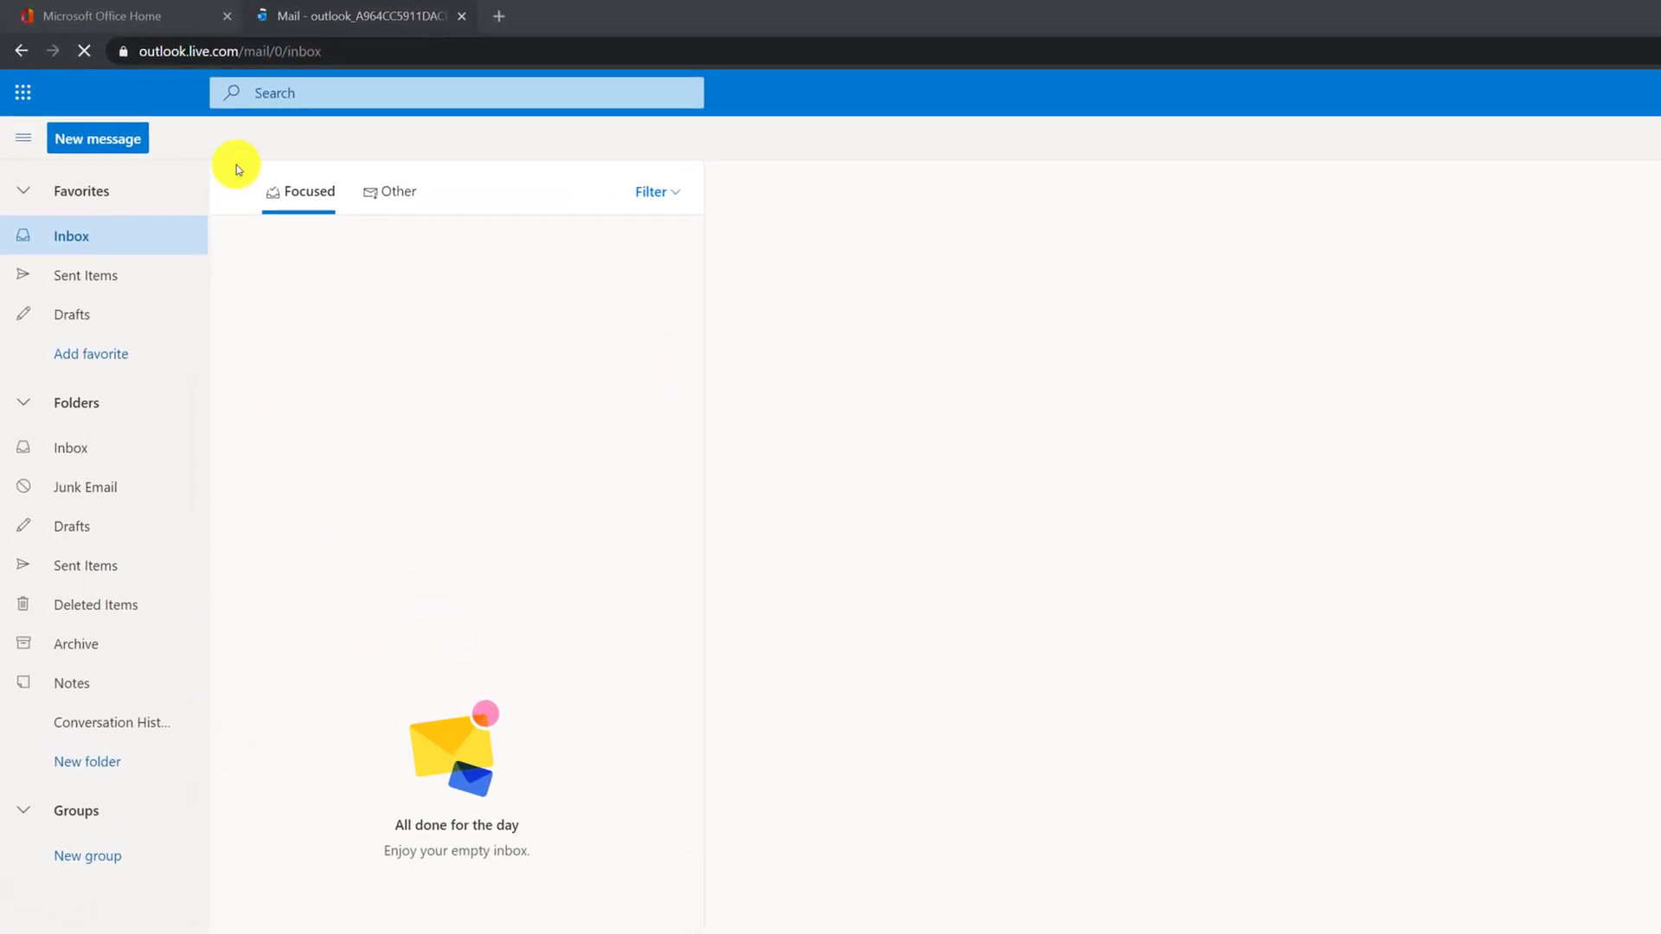
Go from the Inbox to the empty Sent Items folder
{"action": "left_click", "coordinate": [69, 449]}
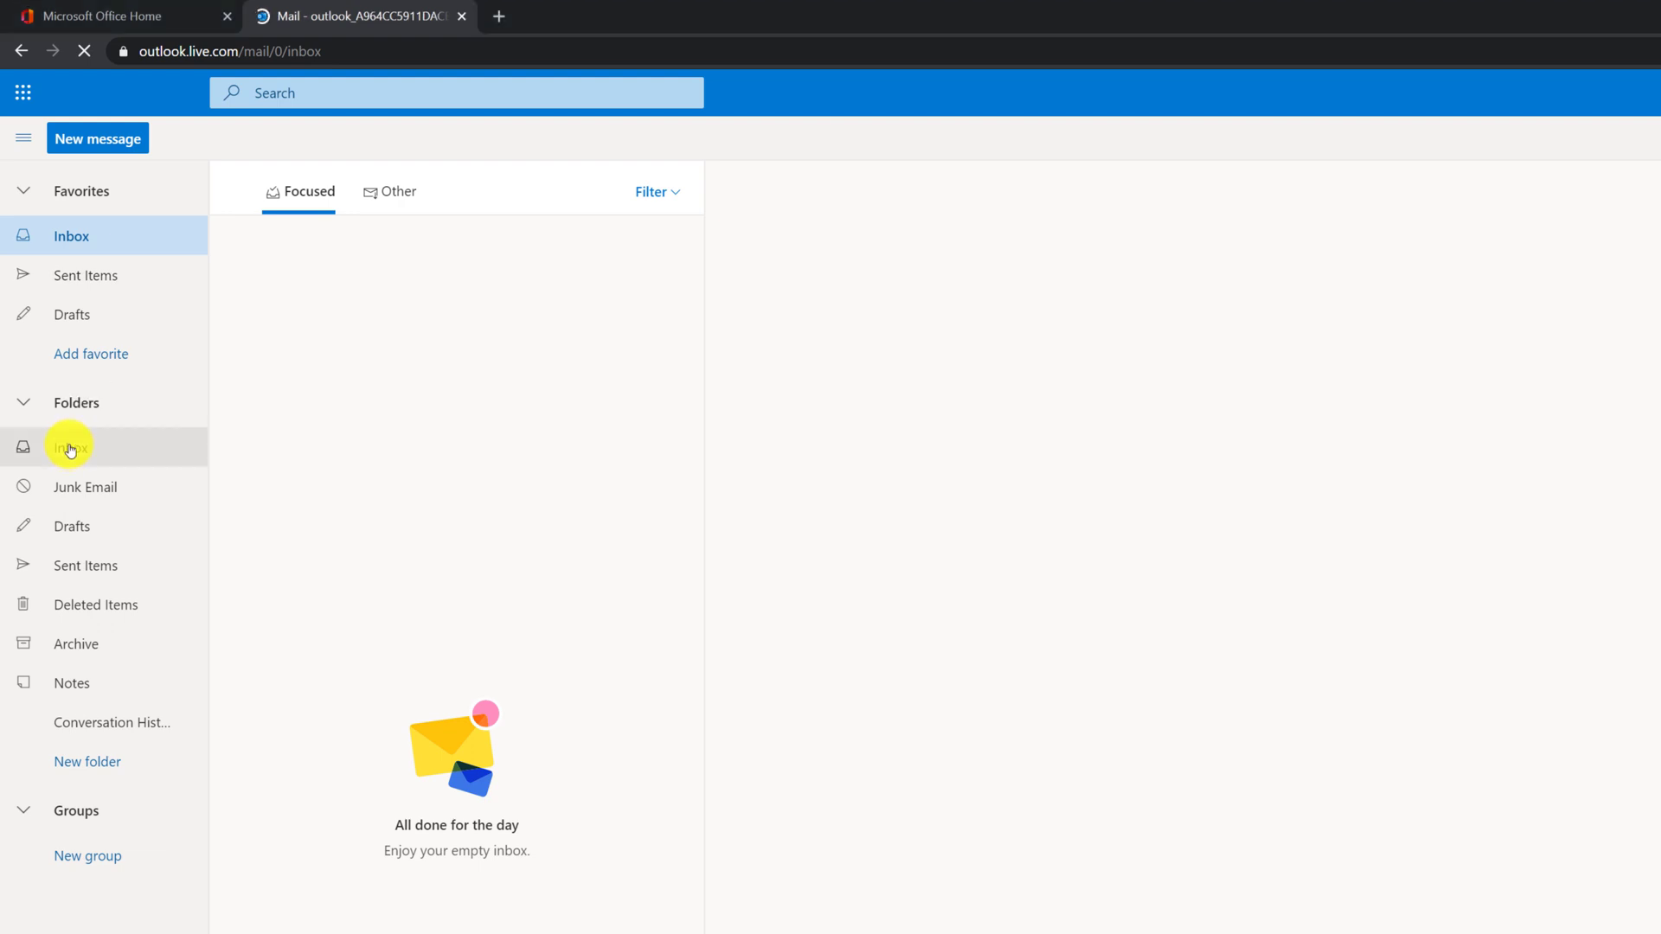
{"action": "left_click", "coordinate": [71, 569]}
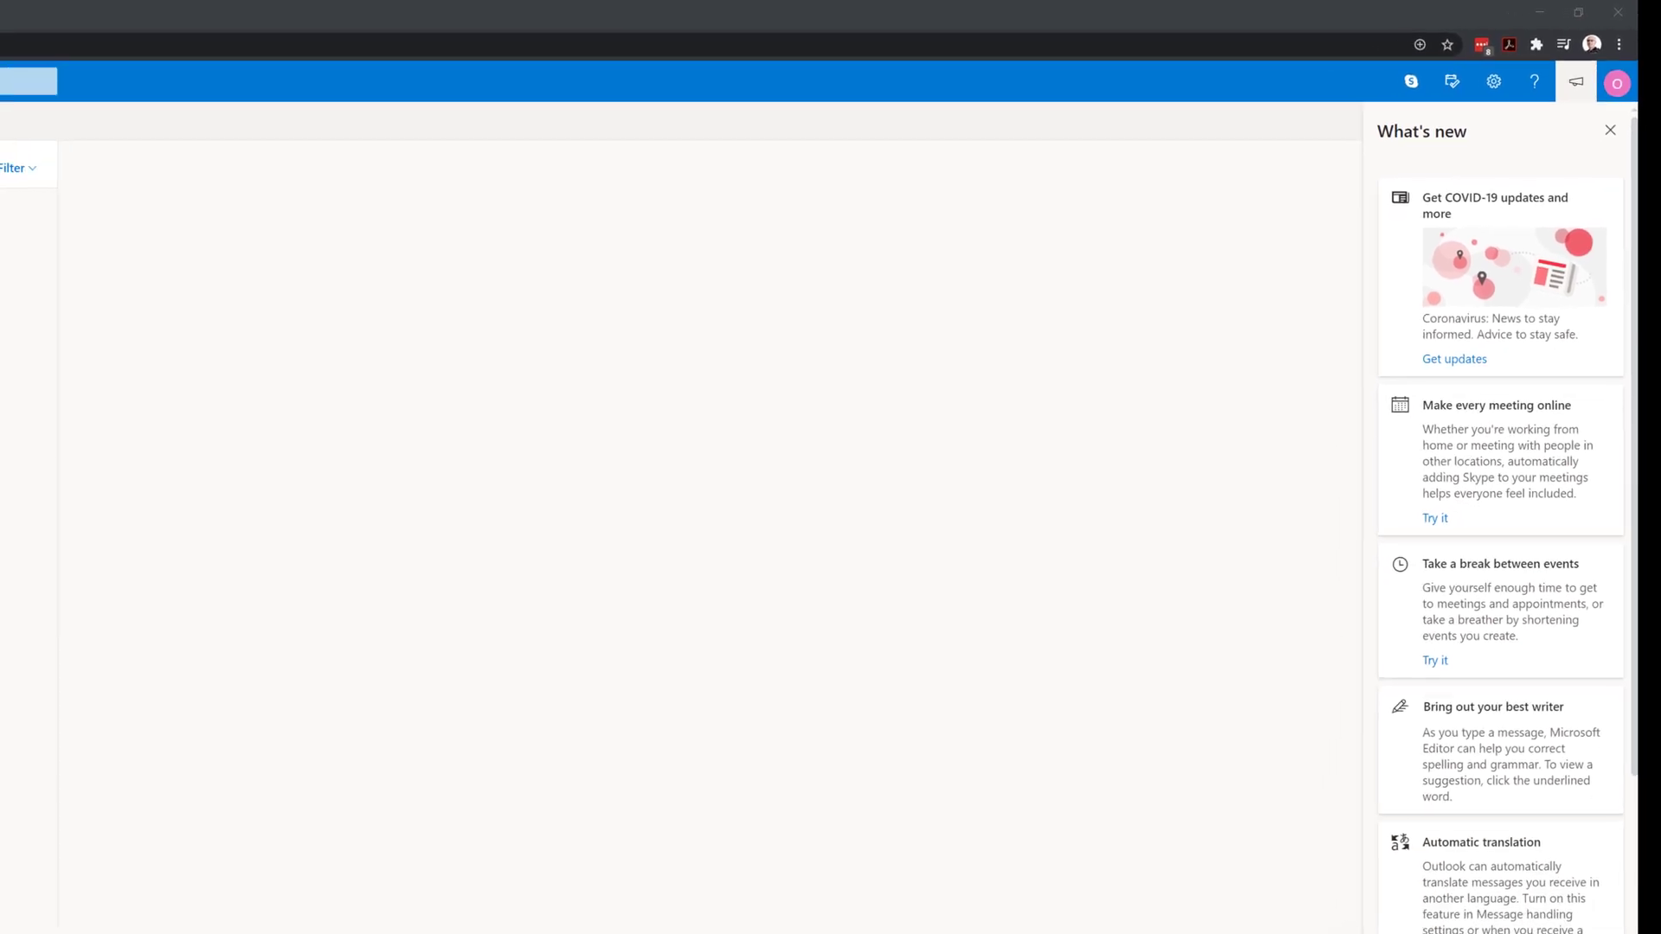
Open the mail Settings panel from the top bar
{"action": "left_click", "coordinate": [1480, 86]}
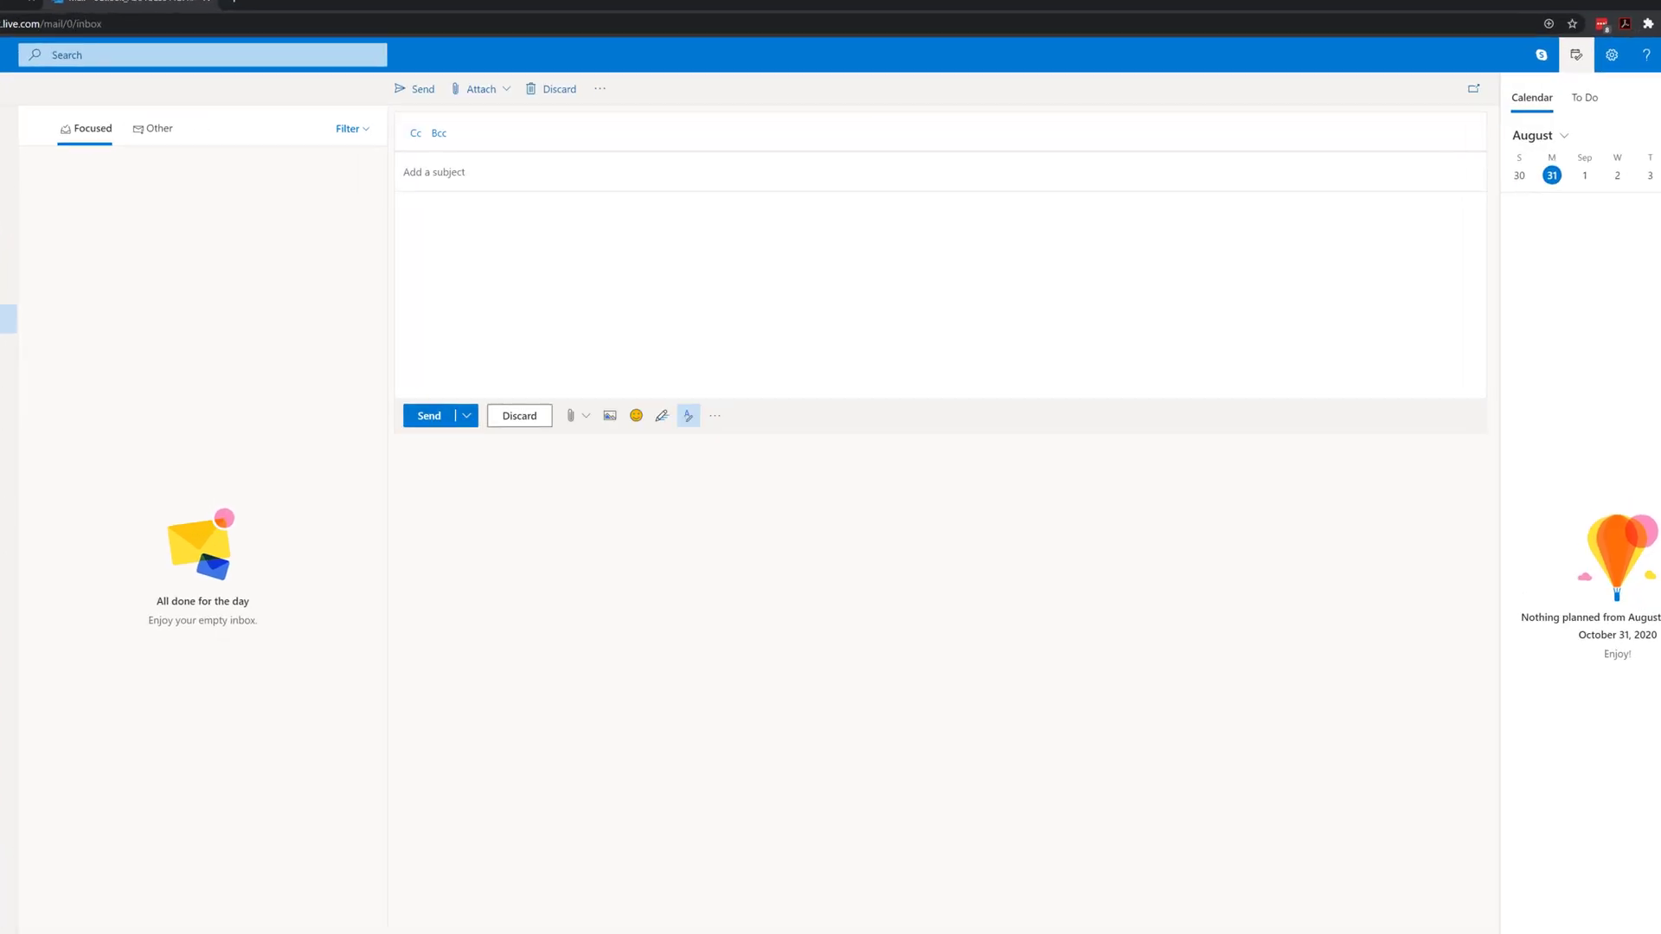
Enter the recipient's e-mail address in To and place the cursor in the subject line
{"action": "left_click", "coordinate": [615, 173]}
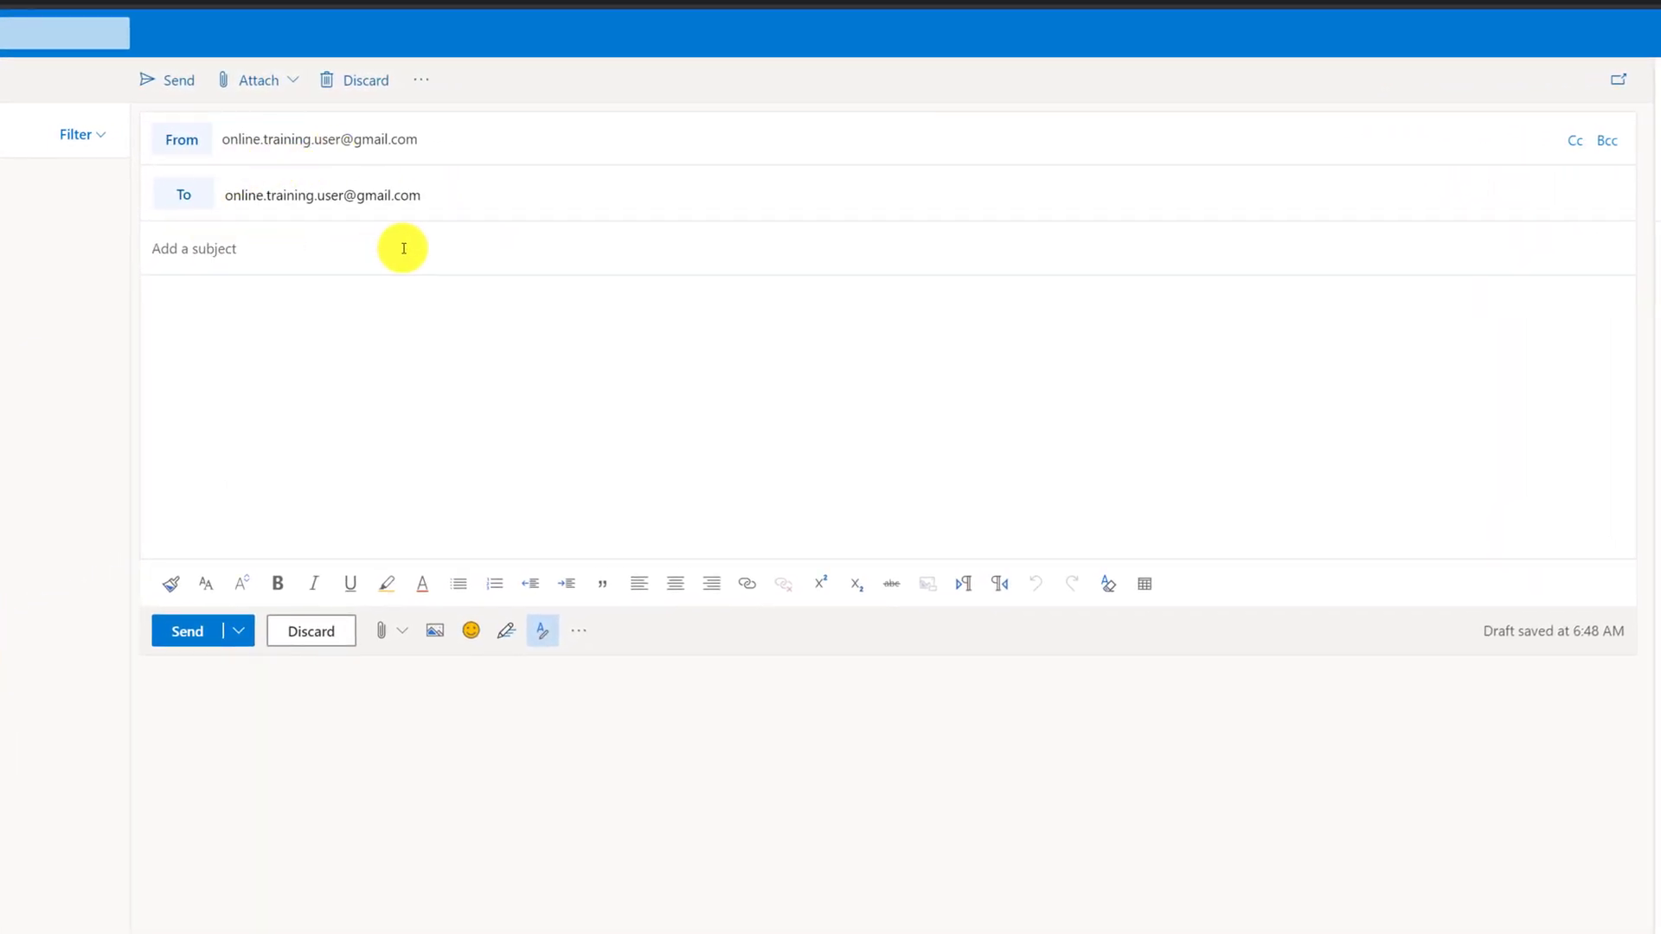
{"action": "left_click", "coordinate": [405, 248]}
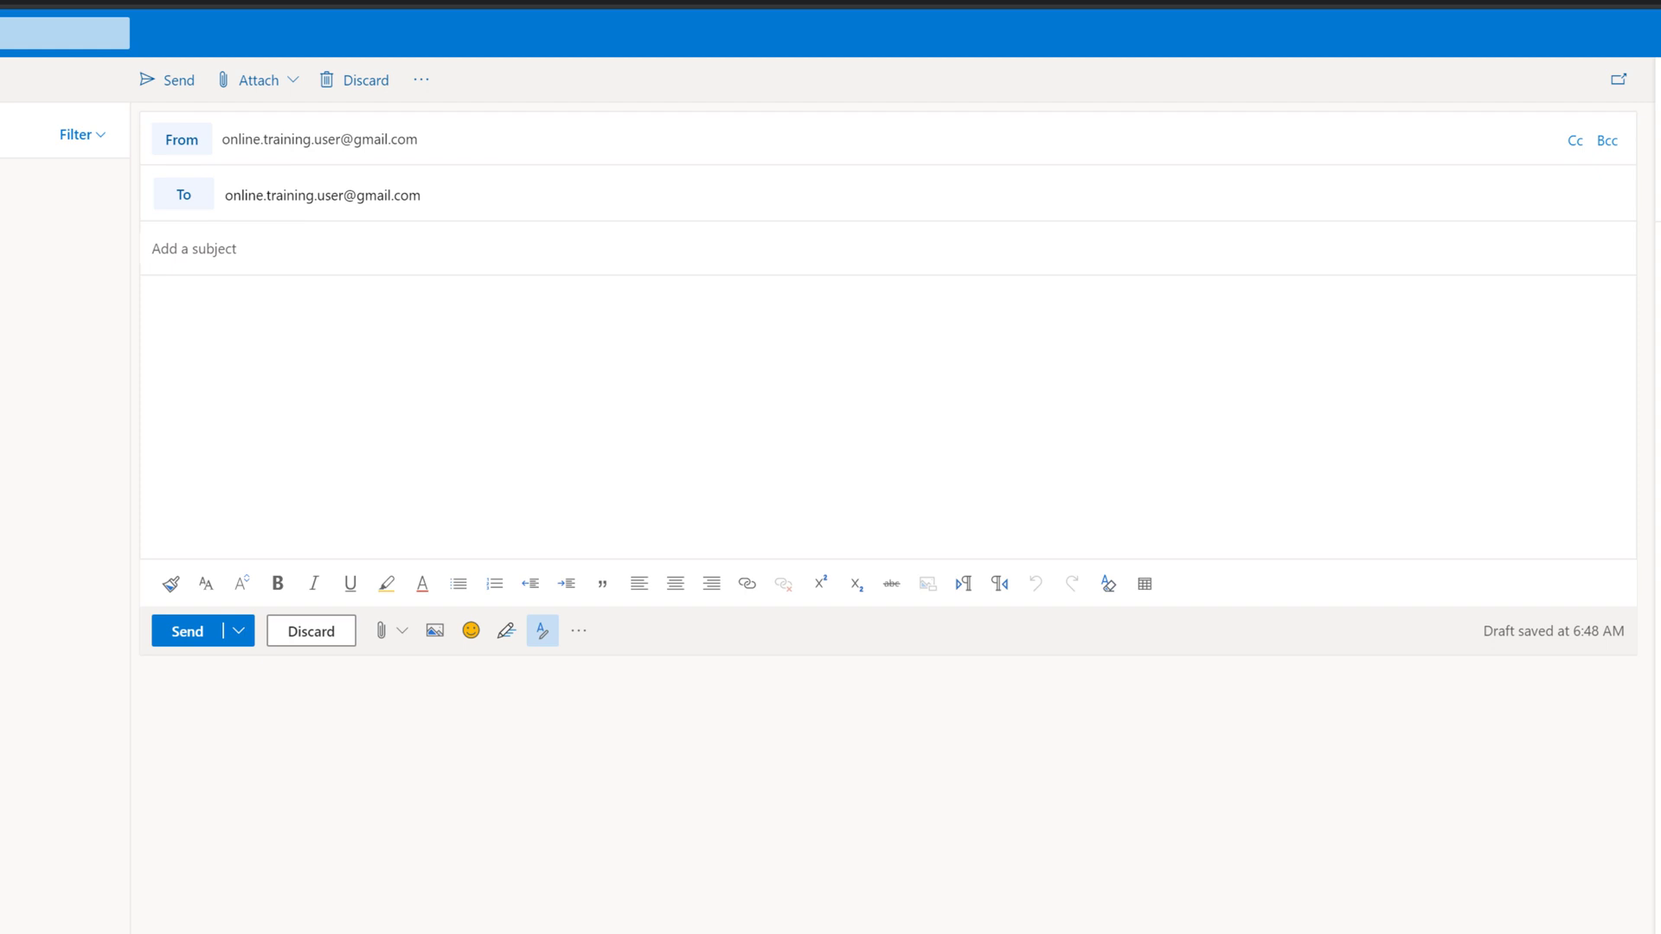
{"action": "left_click", "coordinate": [167, 248]}
Paste in the prepared text and delete the duplicated word 'means' from the body
{"action": "type", "text": "Lets Create YouTube Marketing Video for our flagman product"}
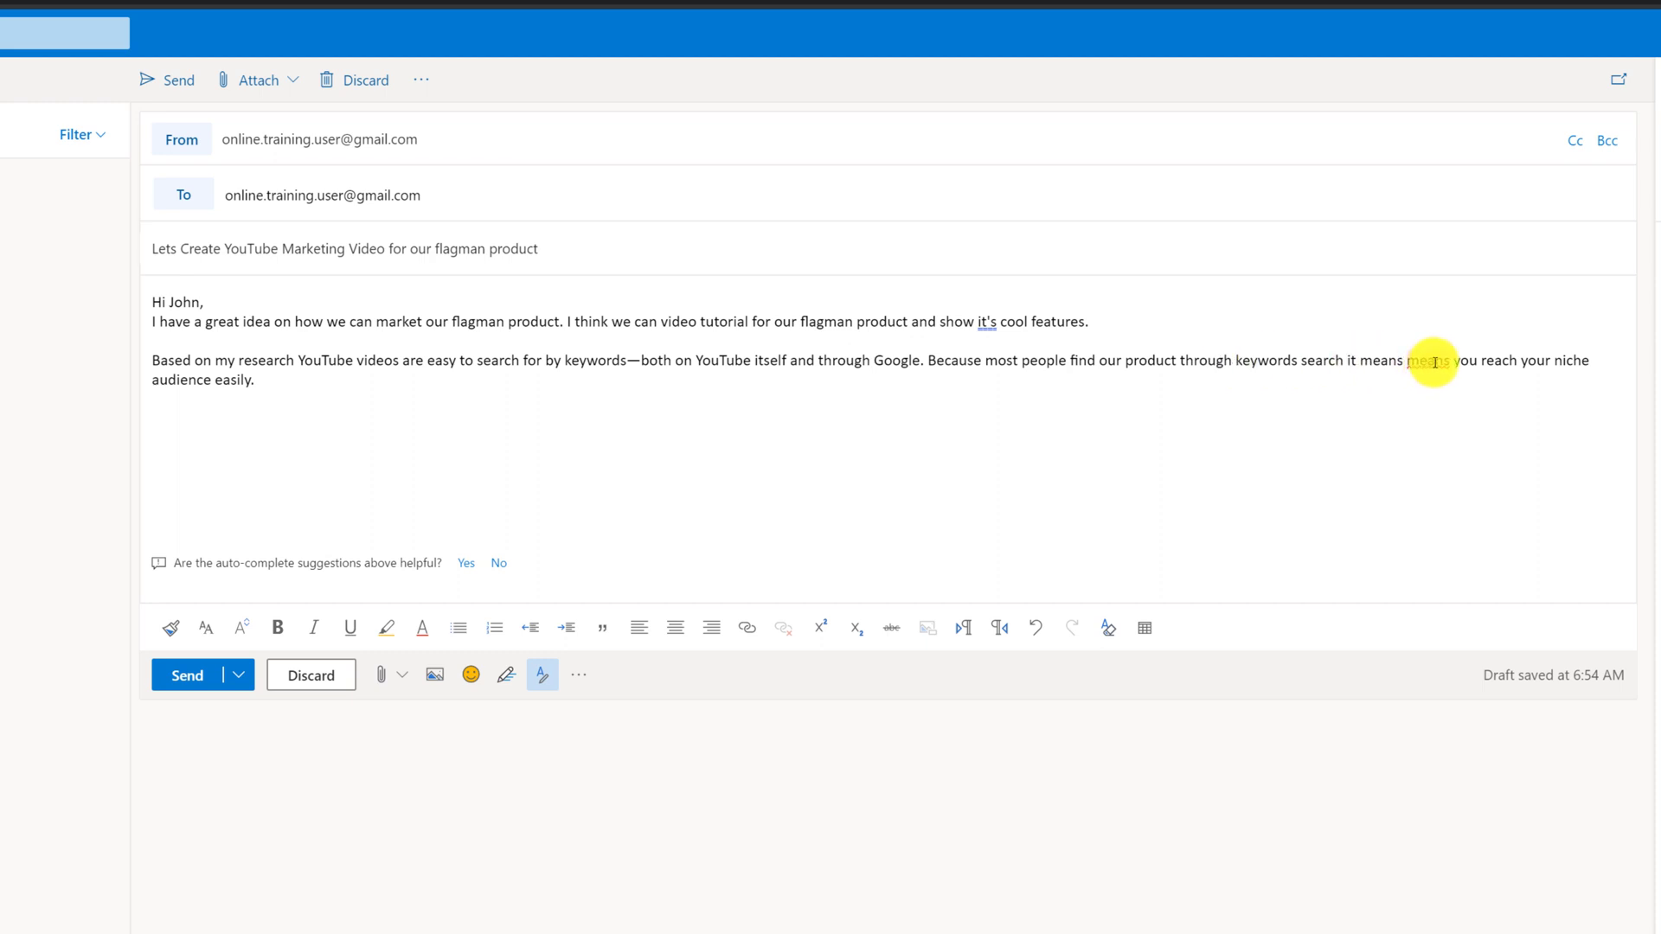
{"action": "right_click", "coordinate": [1435, 361]}
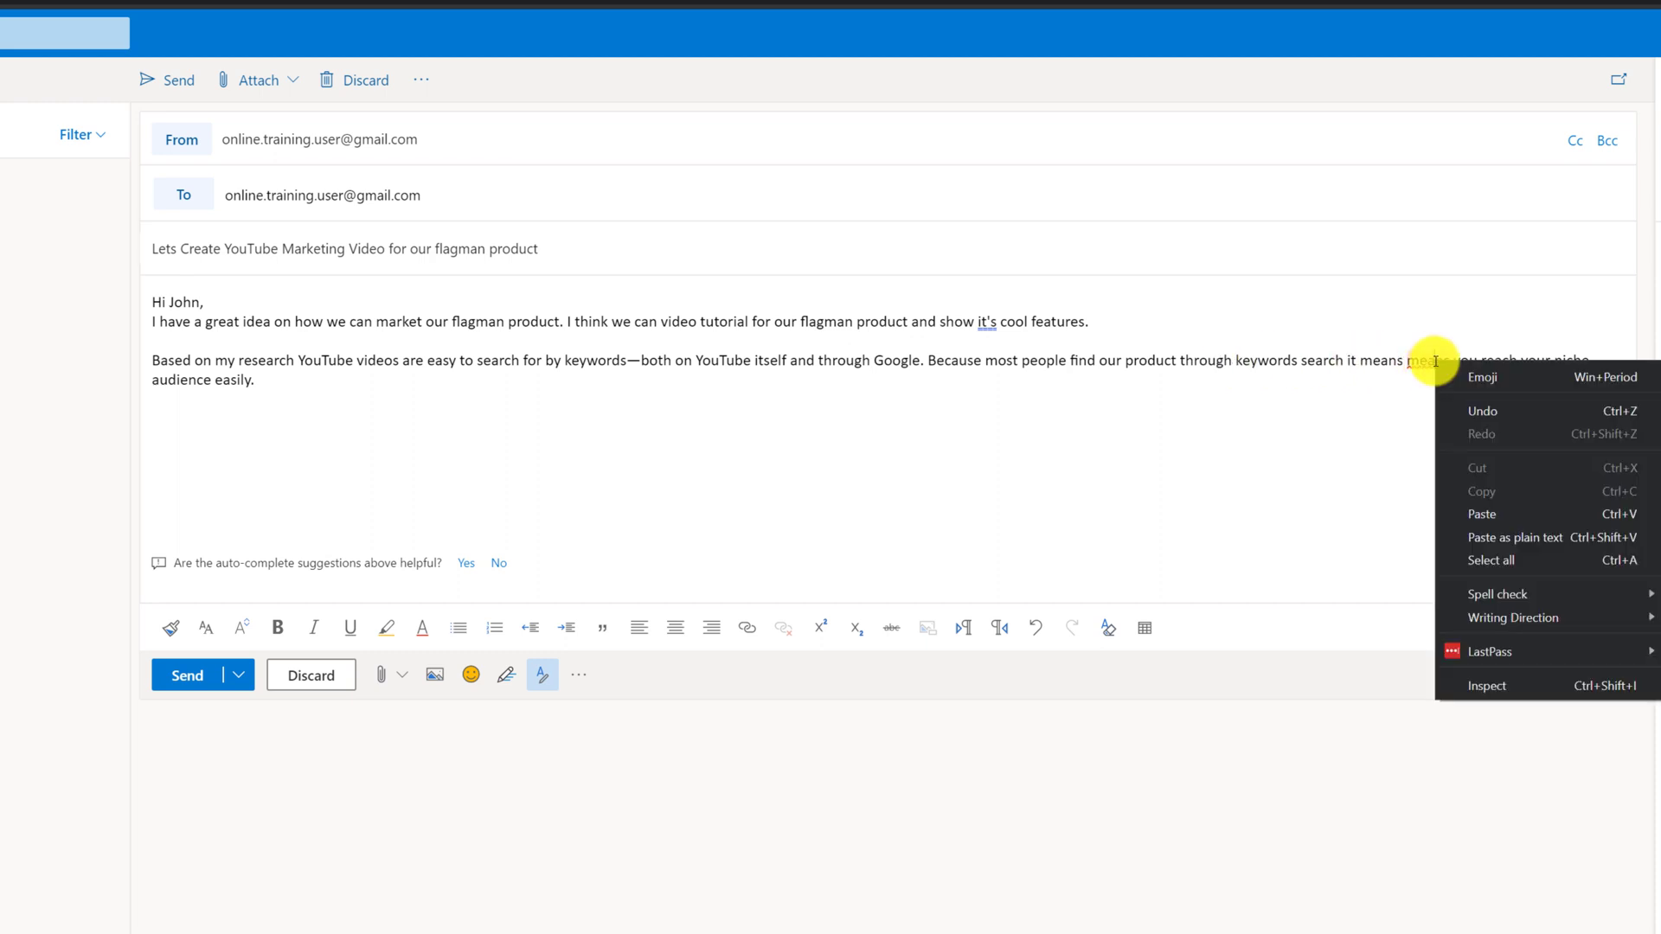
{"action": "left_click", "coordinate": [1390, 406]}
{"action": "left_click", "coordinate": [1454, 361]}
{"action": "key", "text": "BackSpace"}
{"action": "key", "text": "BackSpace"}
{"action": "key", "text": "BackSpace"}
{"action": "key", "text": "BackSpace"}
{"action": "key", "text": "BackSpace"}
{"action": "key", "text": "BackSpace"}
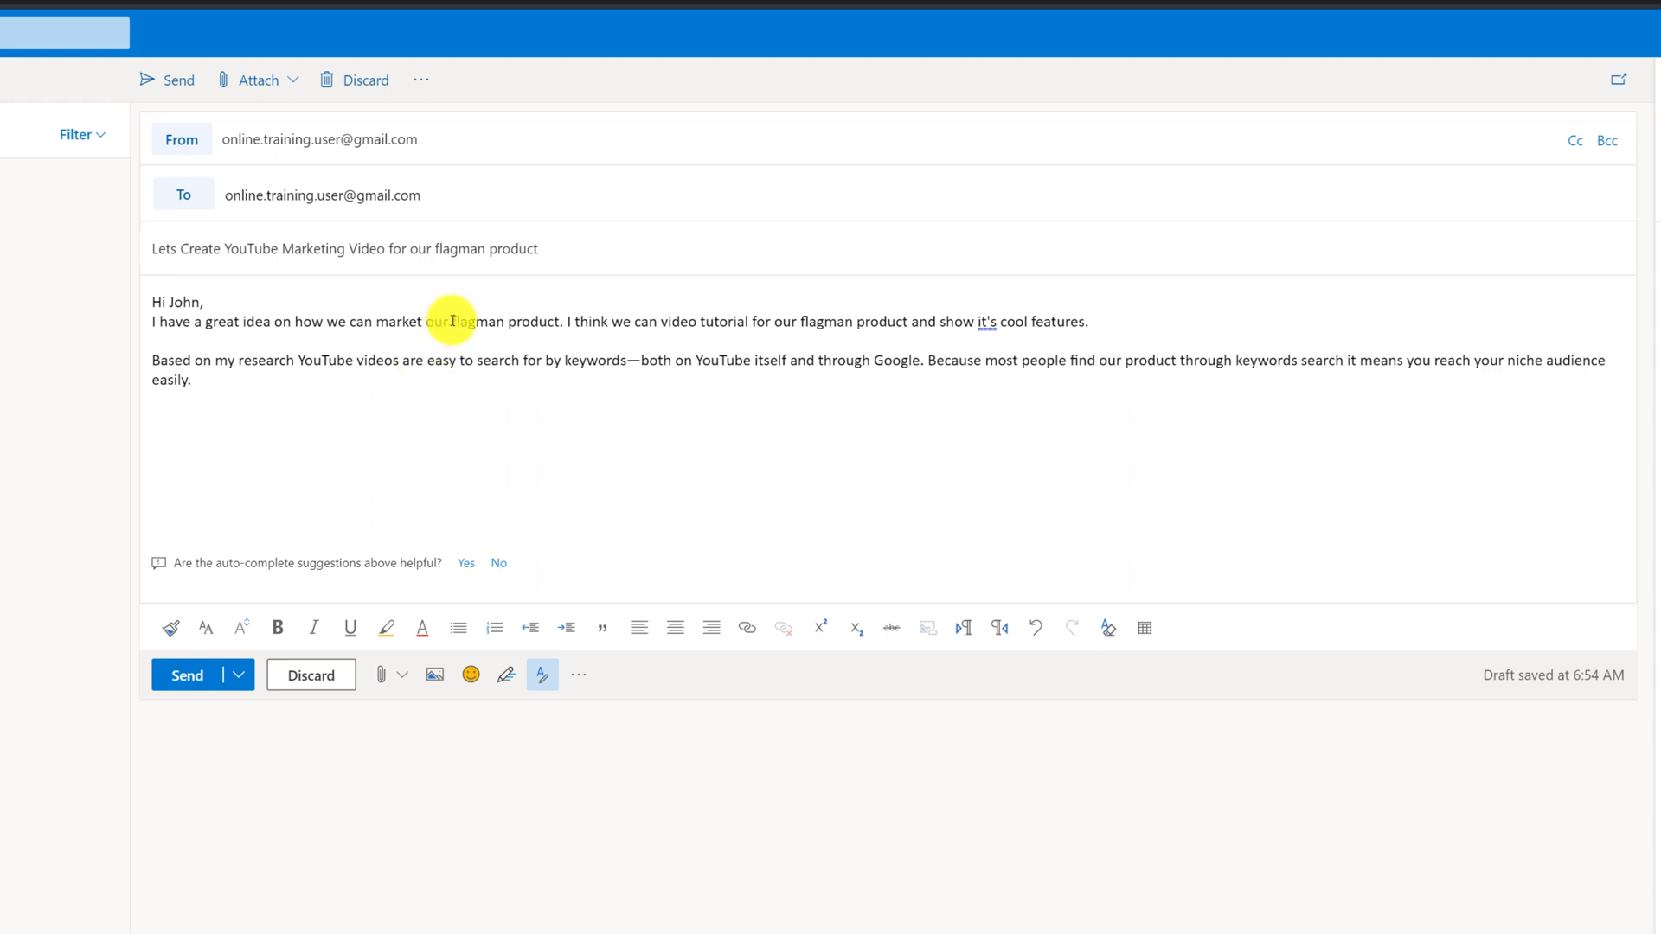
Bold 'flagman product' and italicise the 'YouTube videos are easy to search for by keywords' phrase
{"action": "left_click_drag", "start_coordinate": [453, 321], "coordinate": [560, 323]}
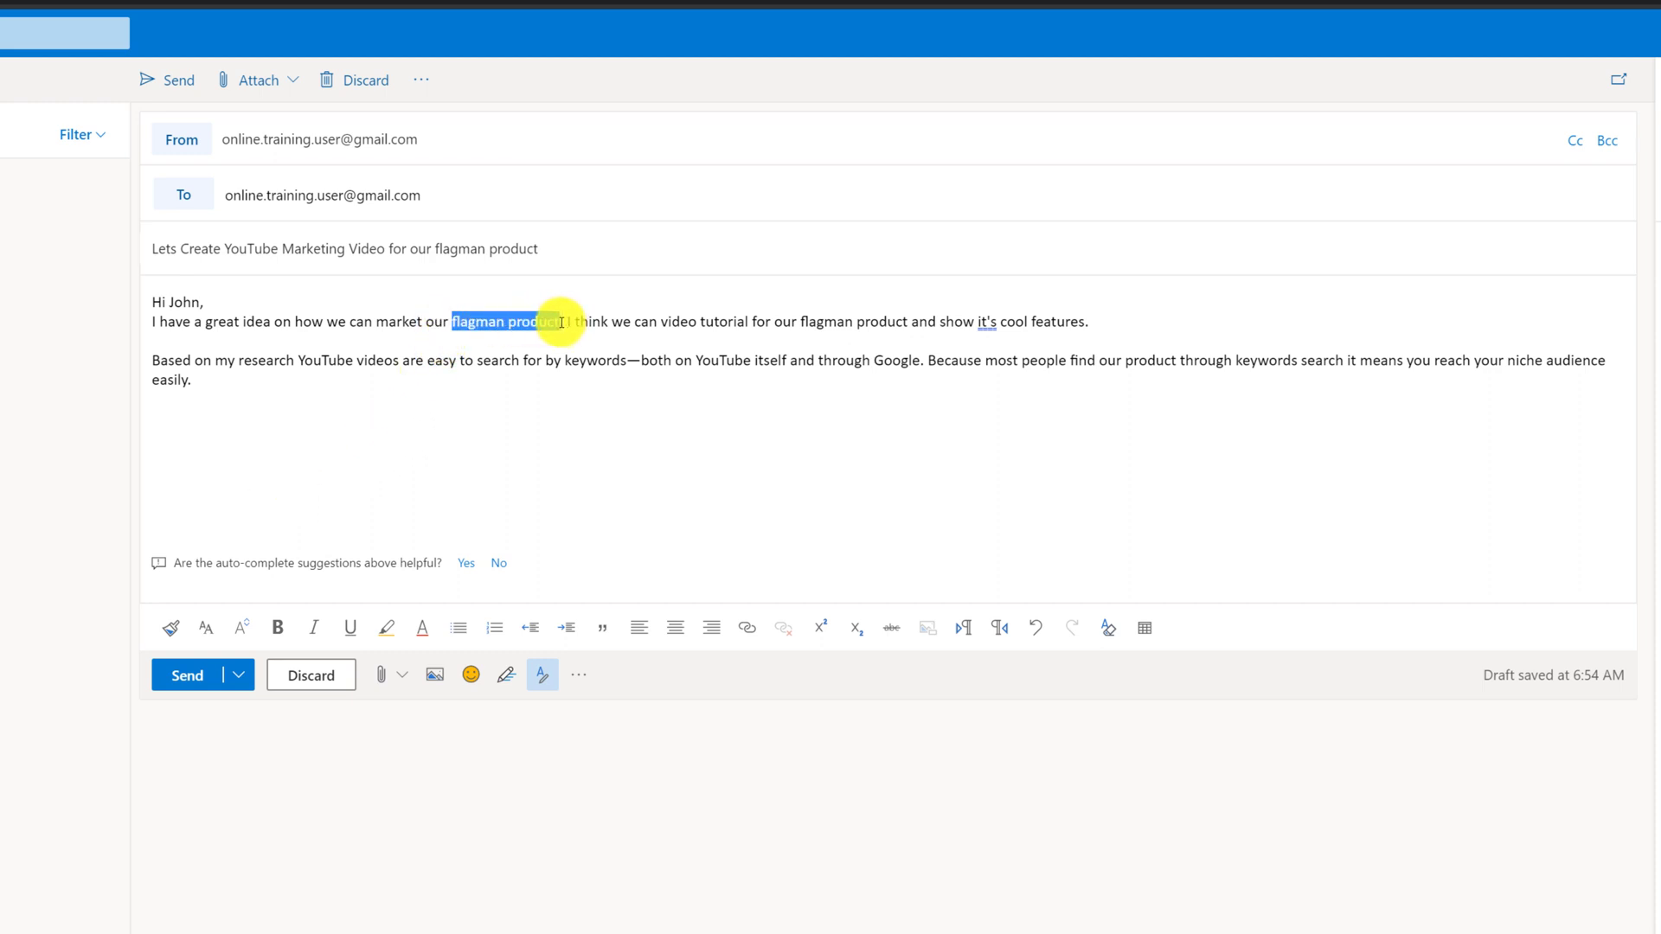
{"action": "left_click", "coordinate": [289, 631]}
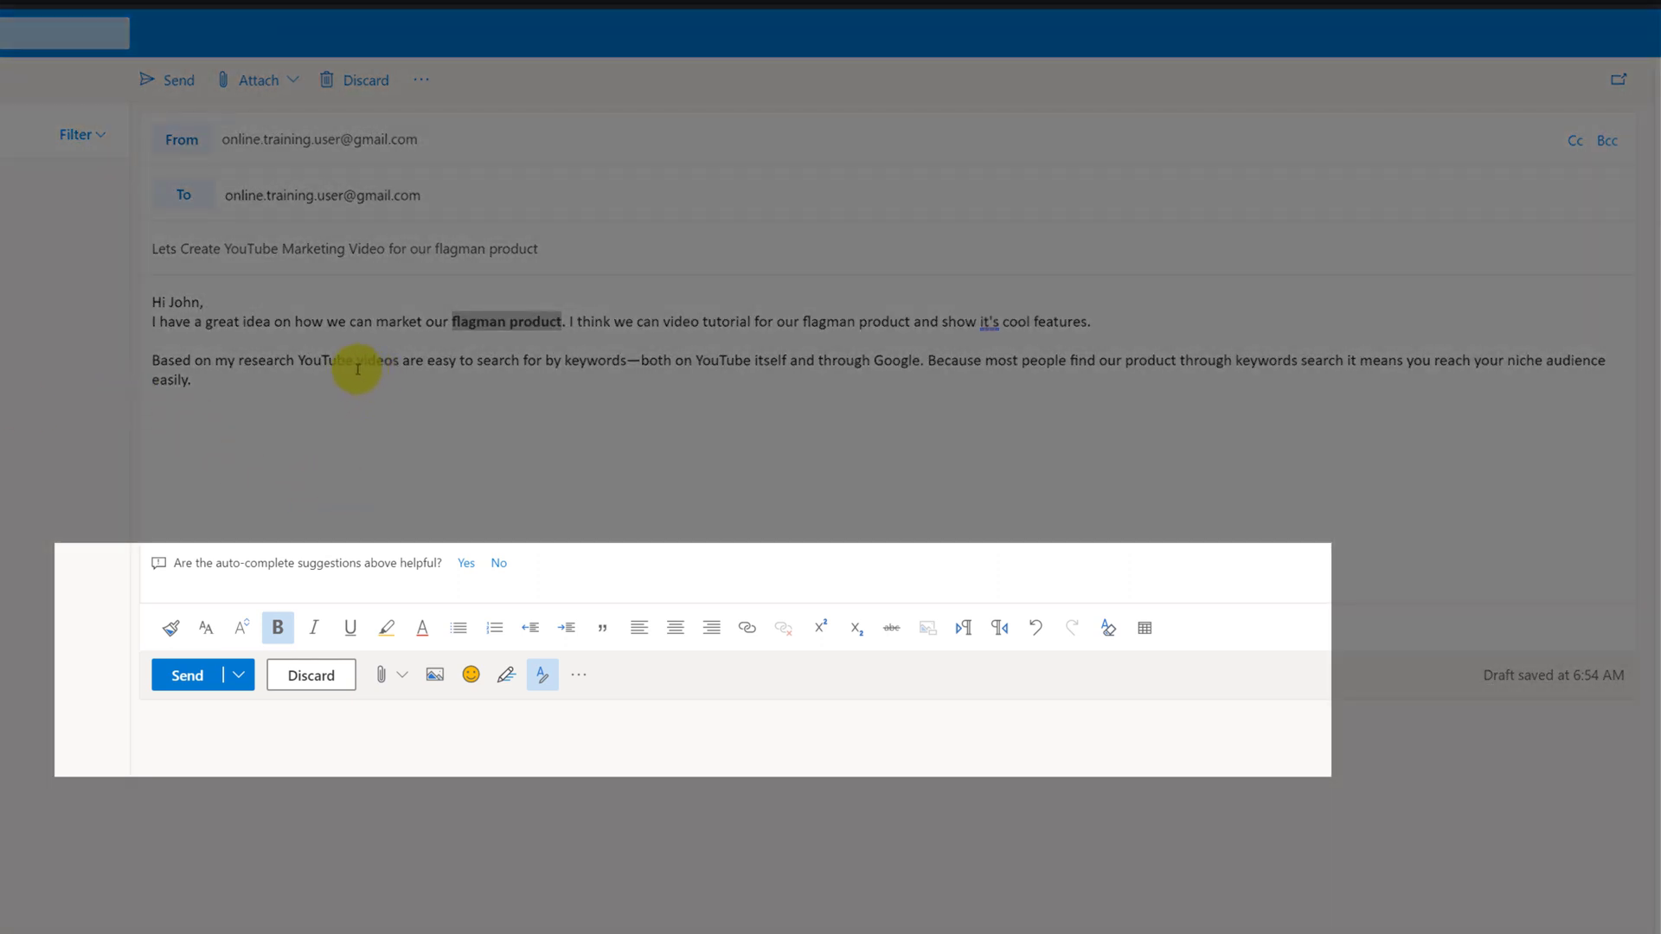
{"action": "left_click_drag", "start_coordinate": [625, 360], "coordinate": [305, 361]}
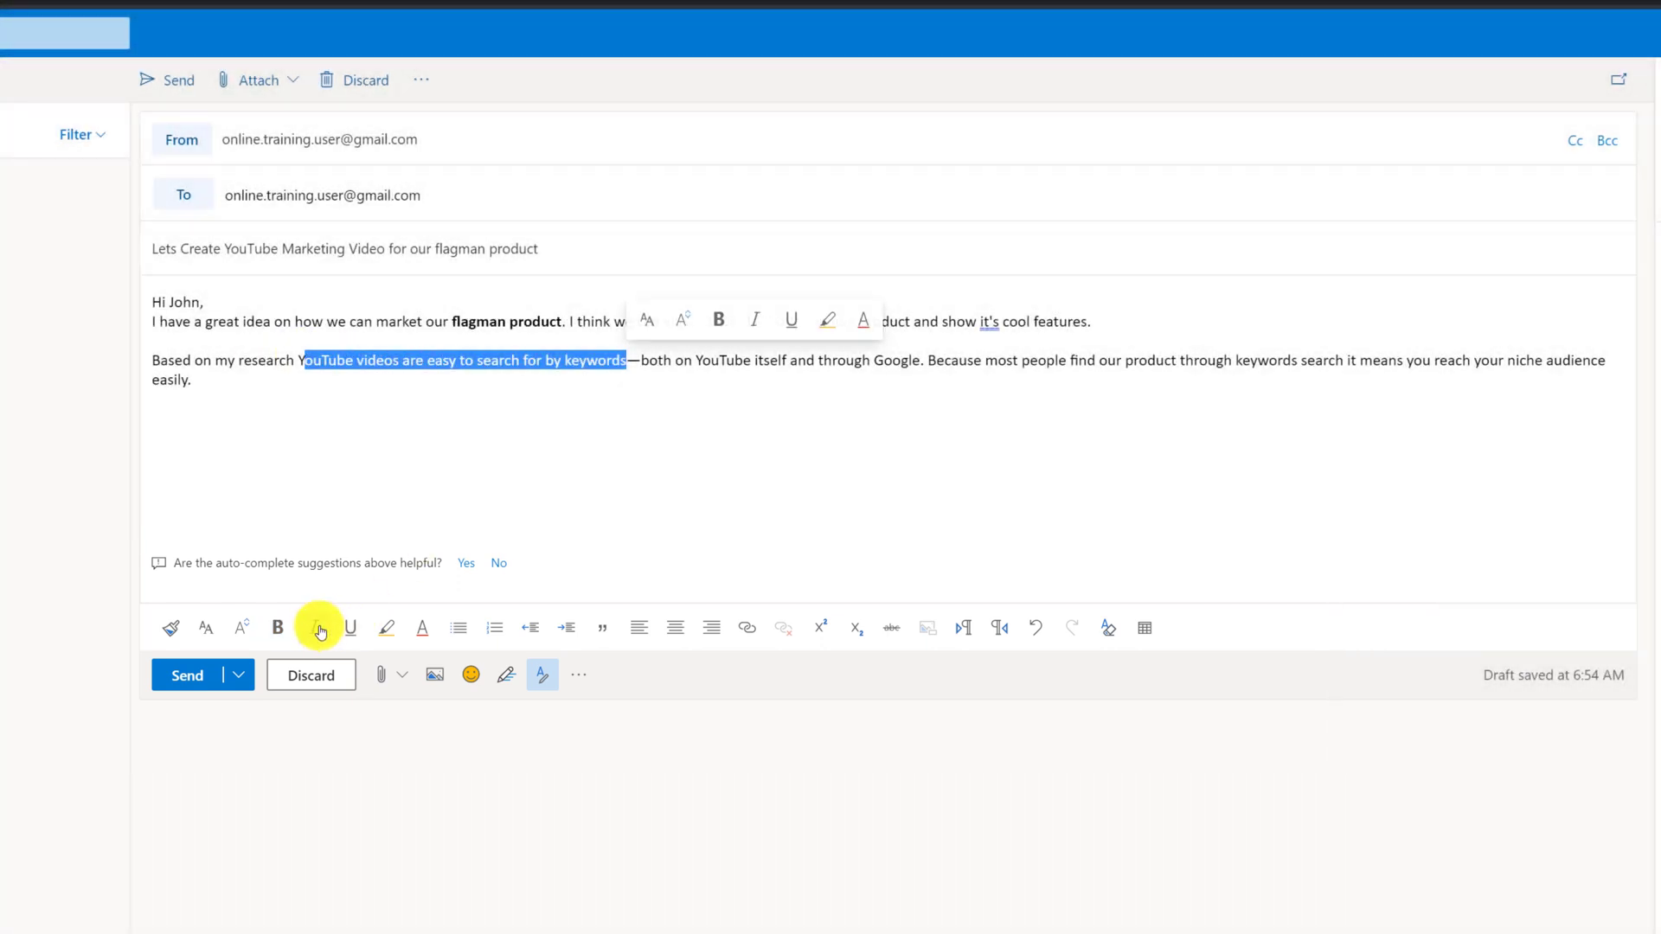
{"action": "left_click", "coordinate": [314, 627]}
{"action": "left_click", "coordinate": [370, 460]}
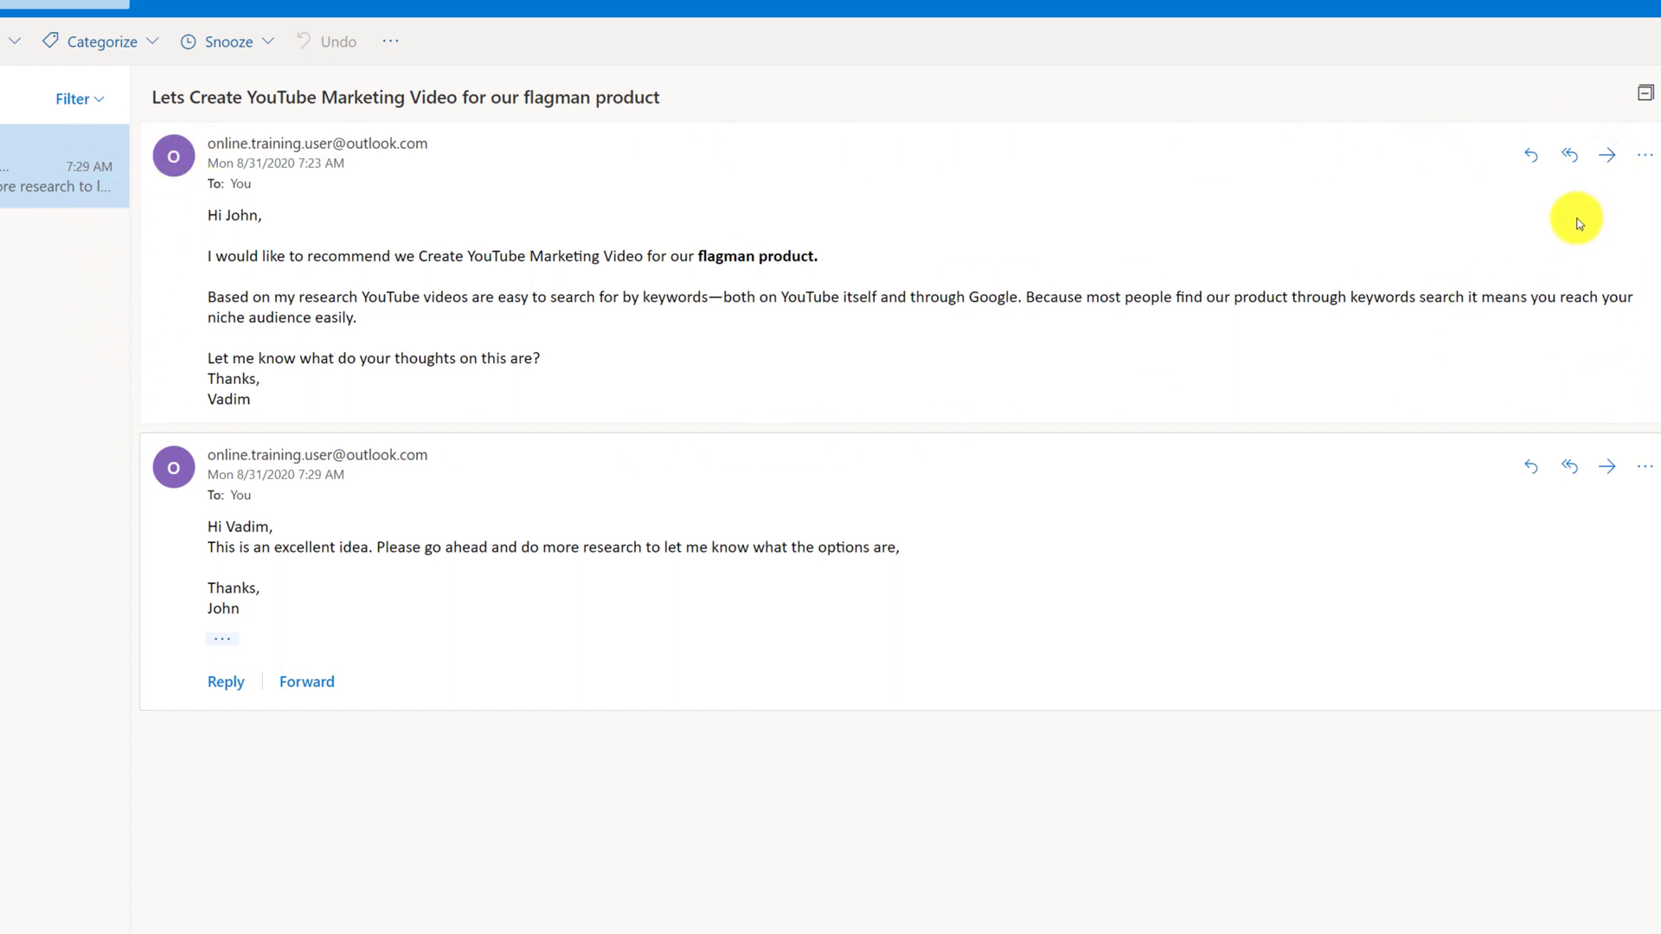
{"action": "left_click", "coordinate": [222, 644]}
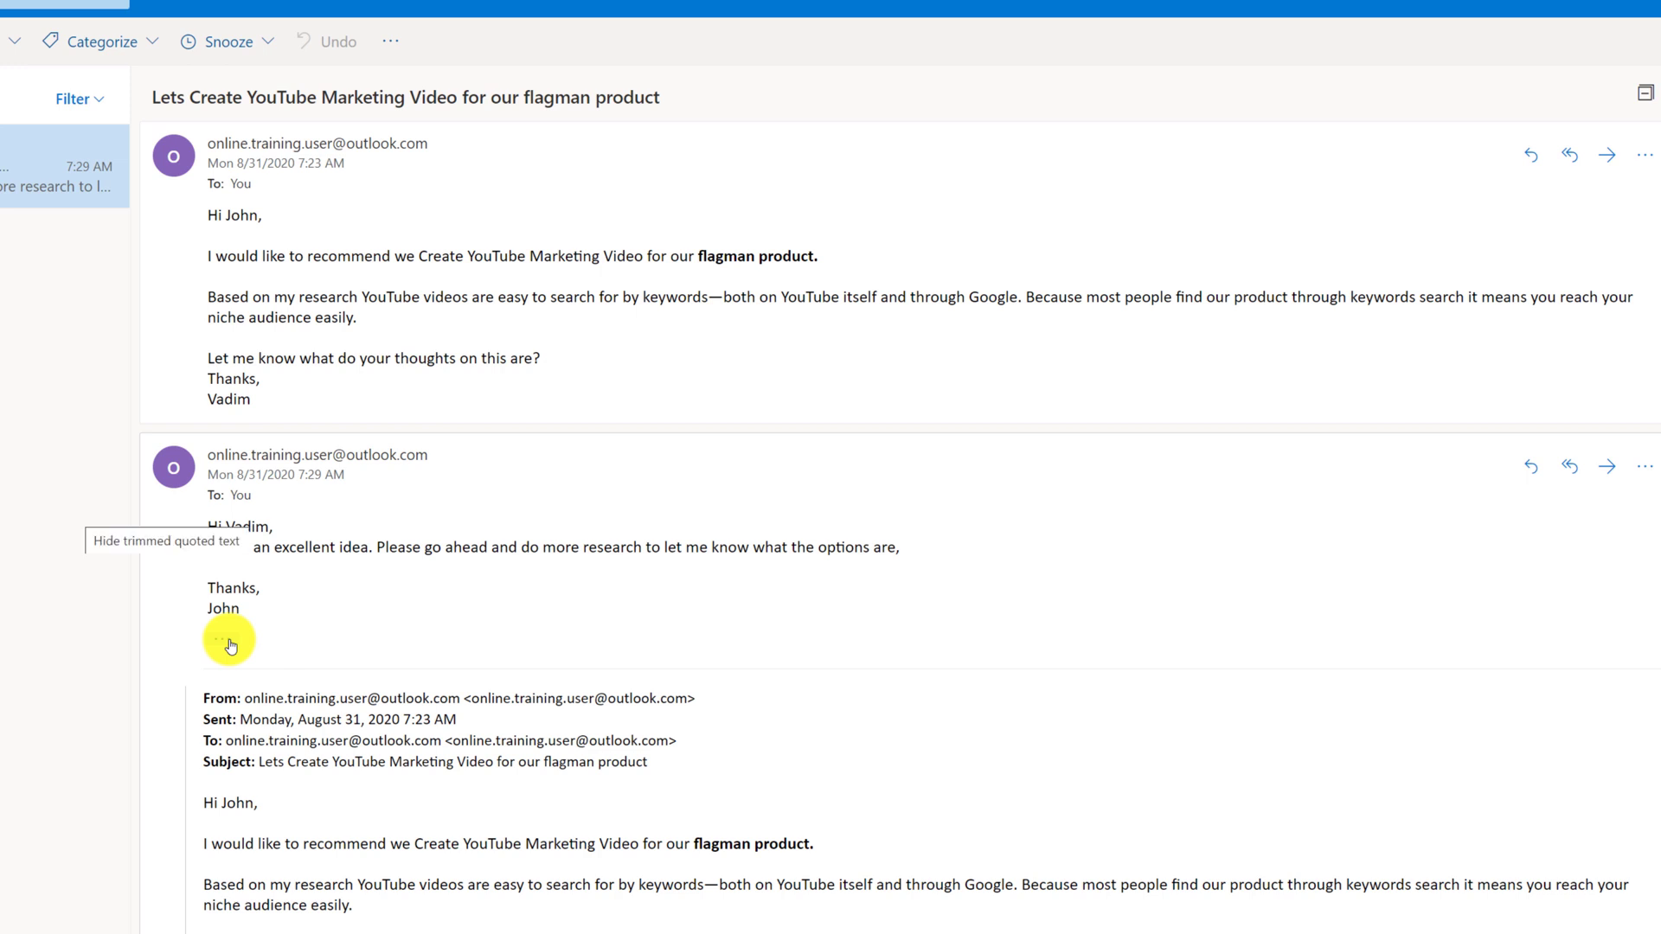
{"action": "left_click", "coordinate": [228, 642]}
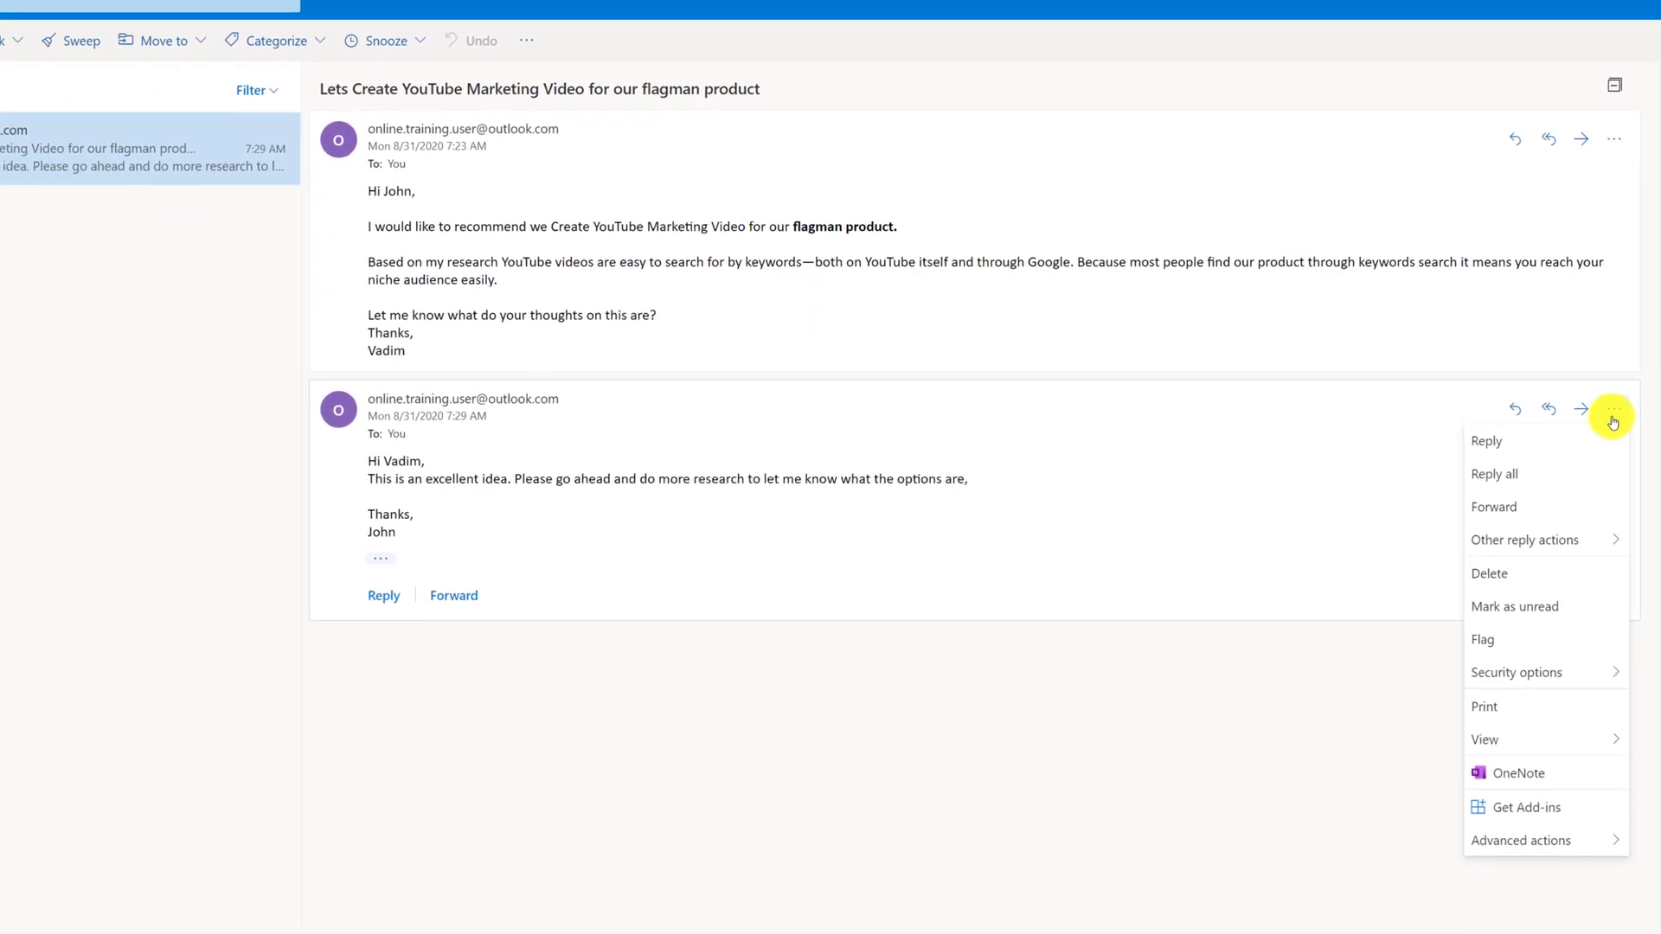
{"action": "left_click", "coordinate": [282, 195]}
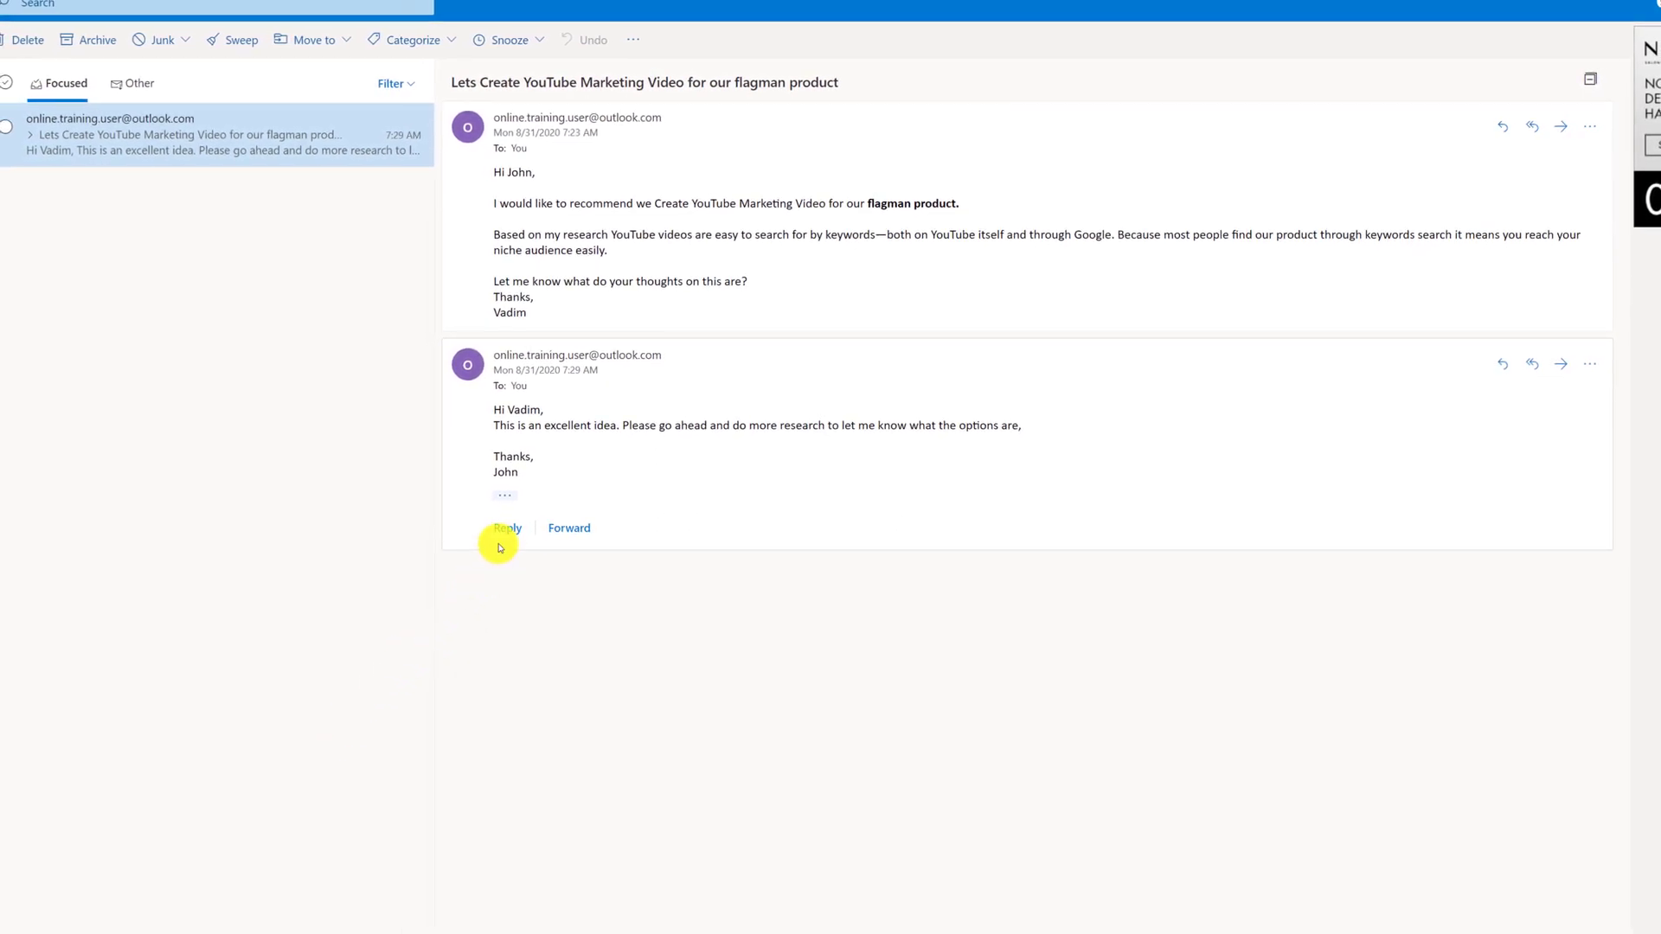
Reply to the latest message, paste the greeting and seven tasks, and select the task lines
{"action": "left_click", "coordinate": [505, 529]}
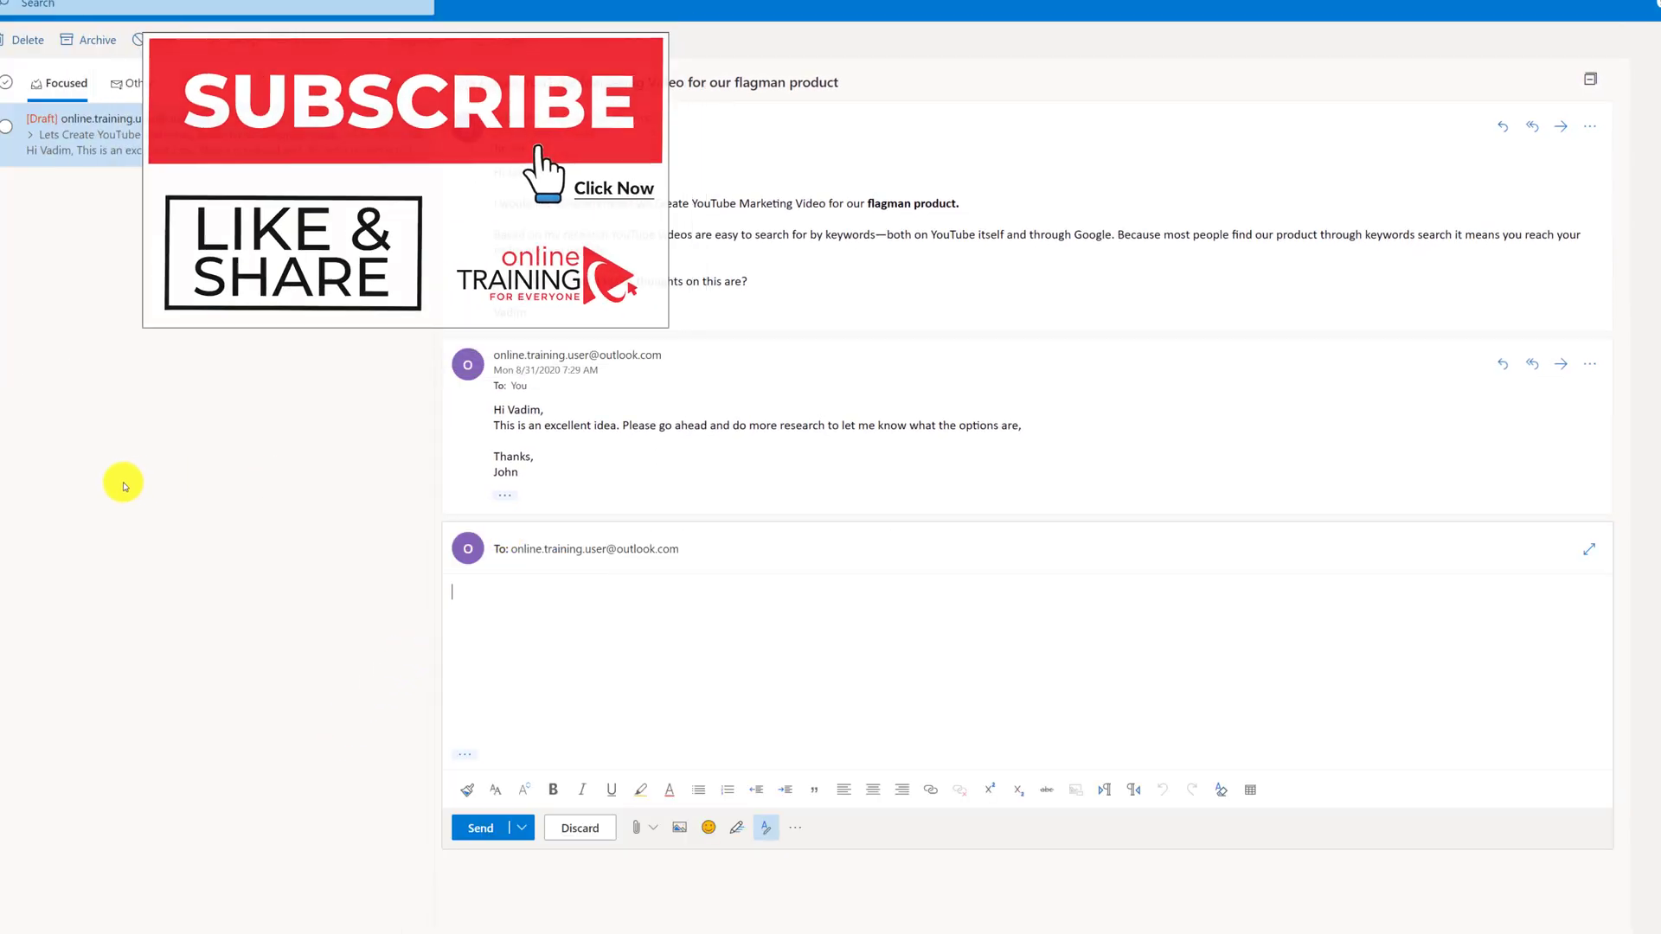
{"action": "type", "text": "Hi John, Based on my research we need to do the following: Record ScreenCast video Record Presenter's video Video Editing Define Video Title and Description Publish Share video with email list Market video on social media"}
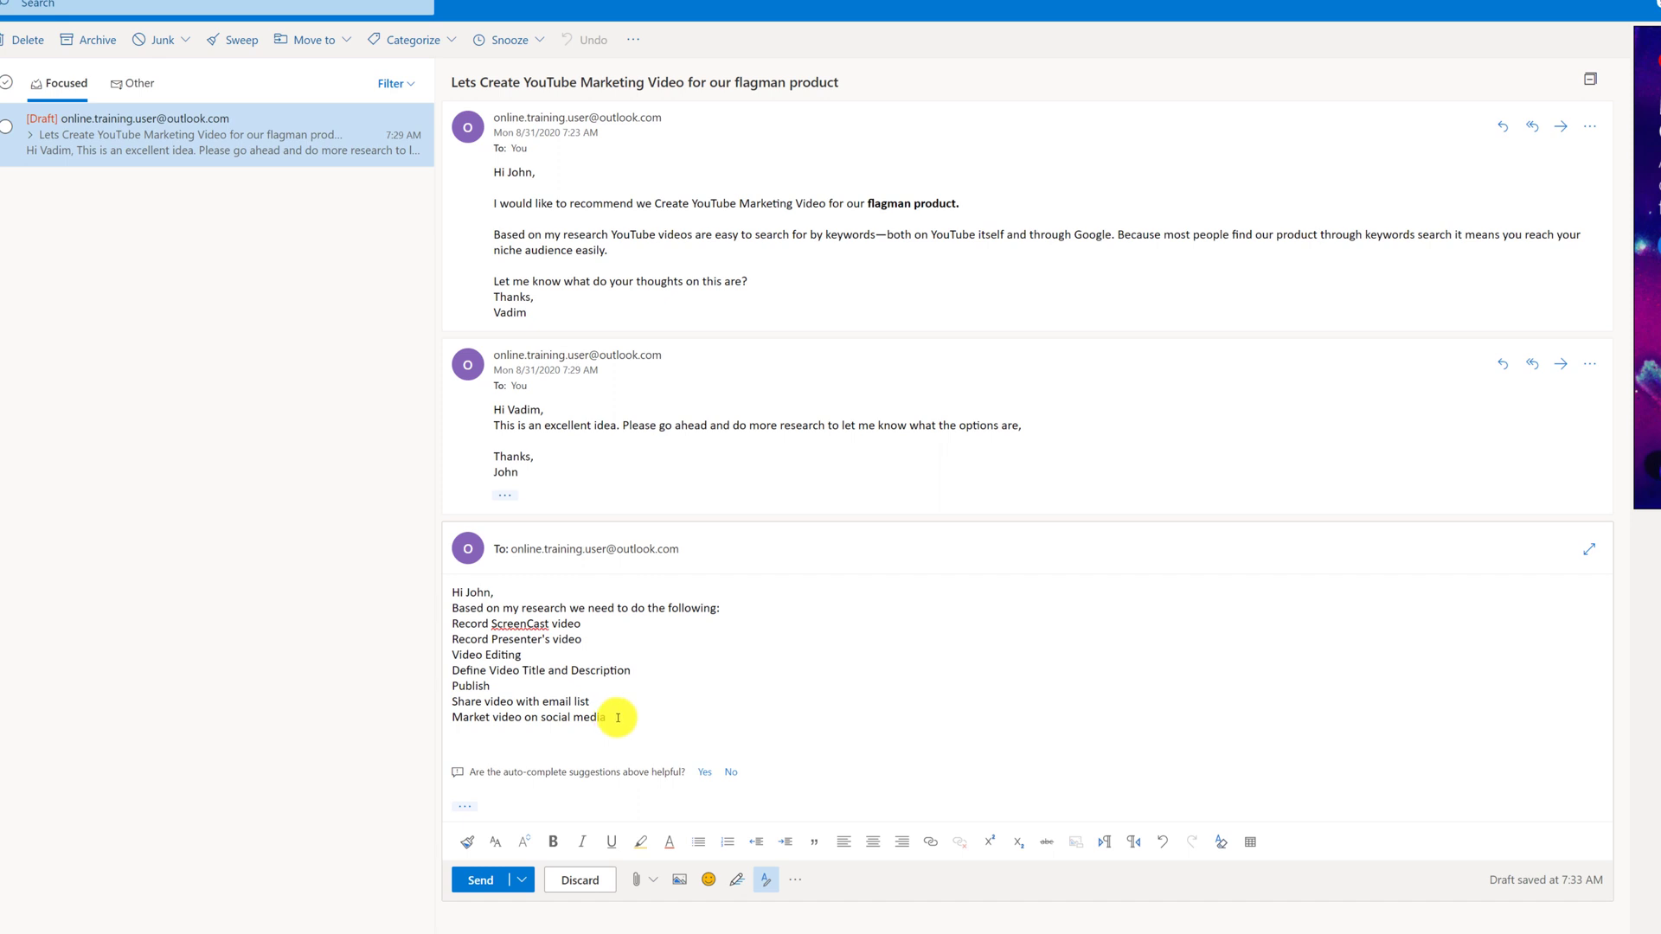
{"action": "left_click_drag", "start_coordinate": [617, 718], "coordinate": [451, 625]}
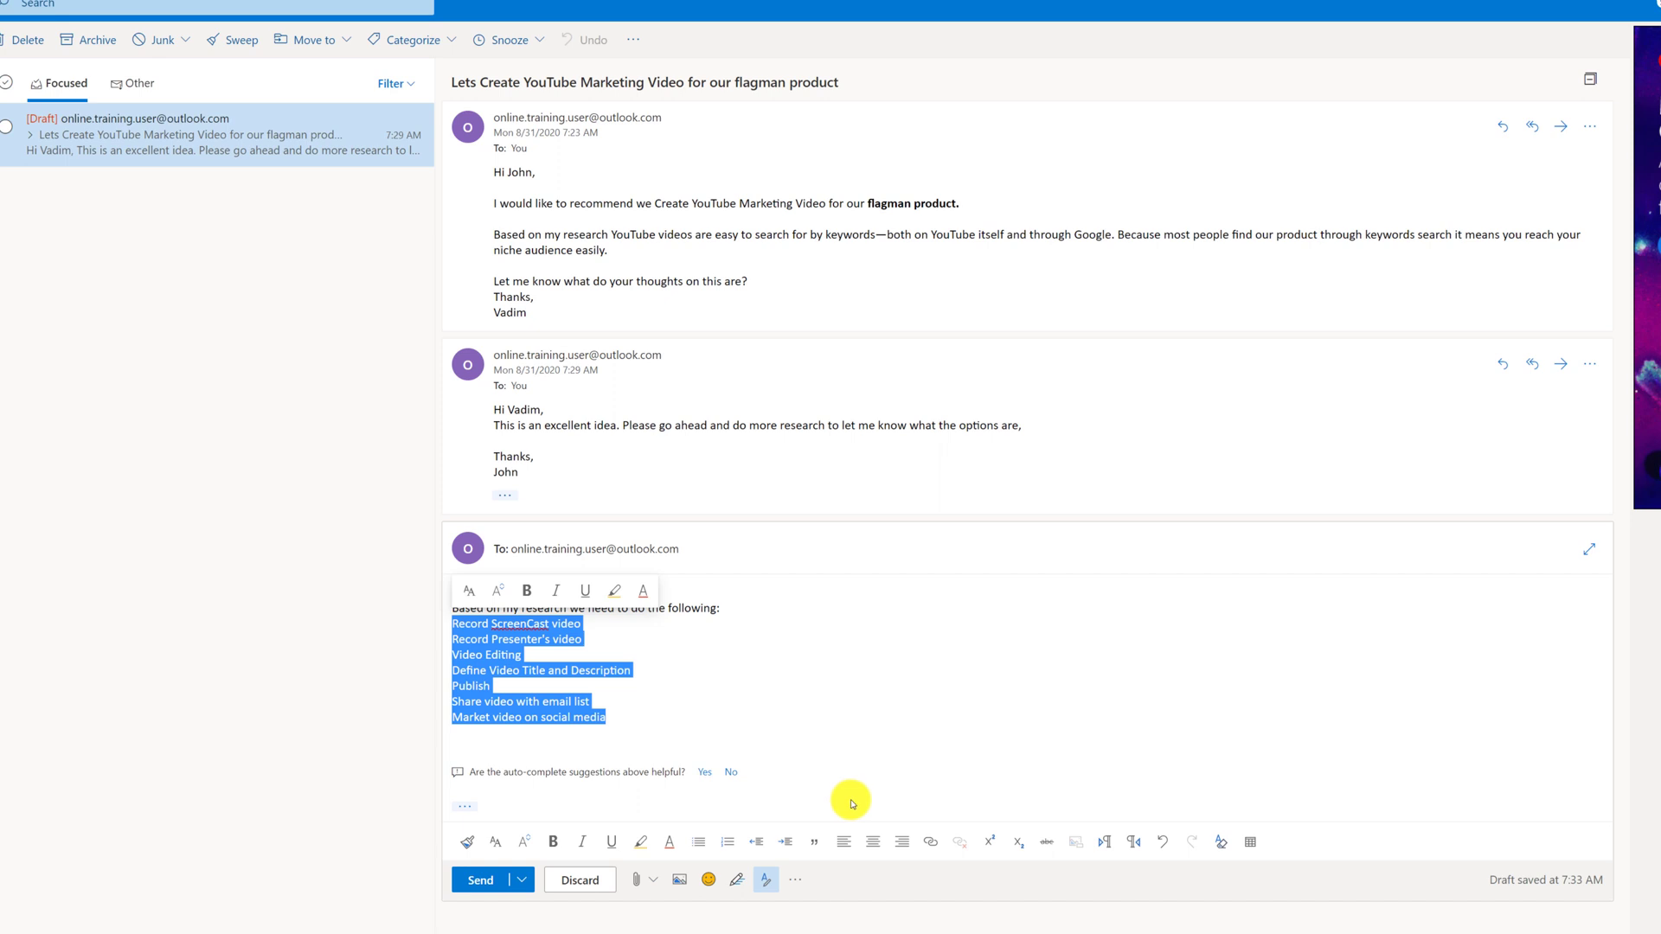
Turn the seven task lines into a list and move to the empty line below
{"action": "left_click", "coordinate": [700, 843]}
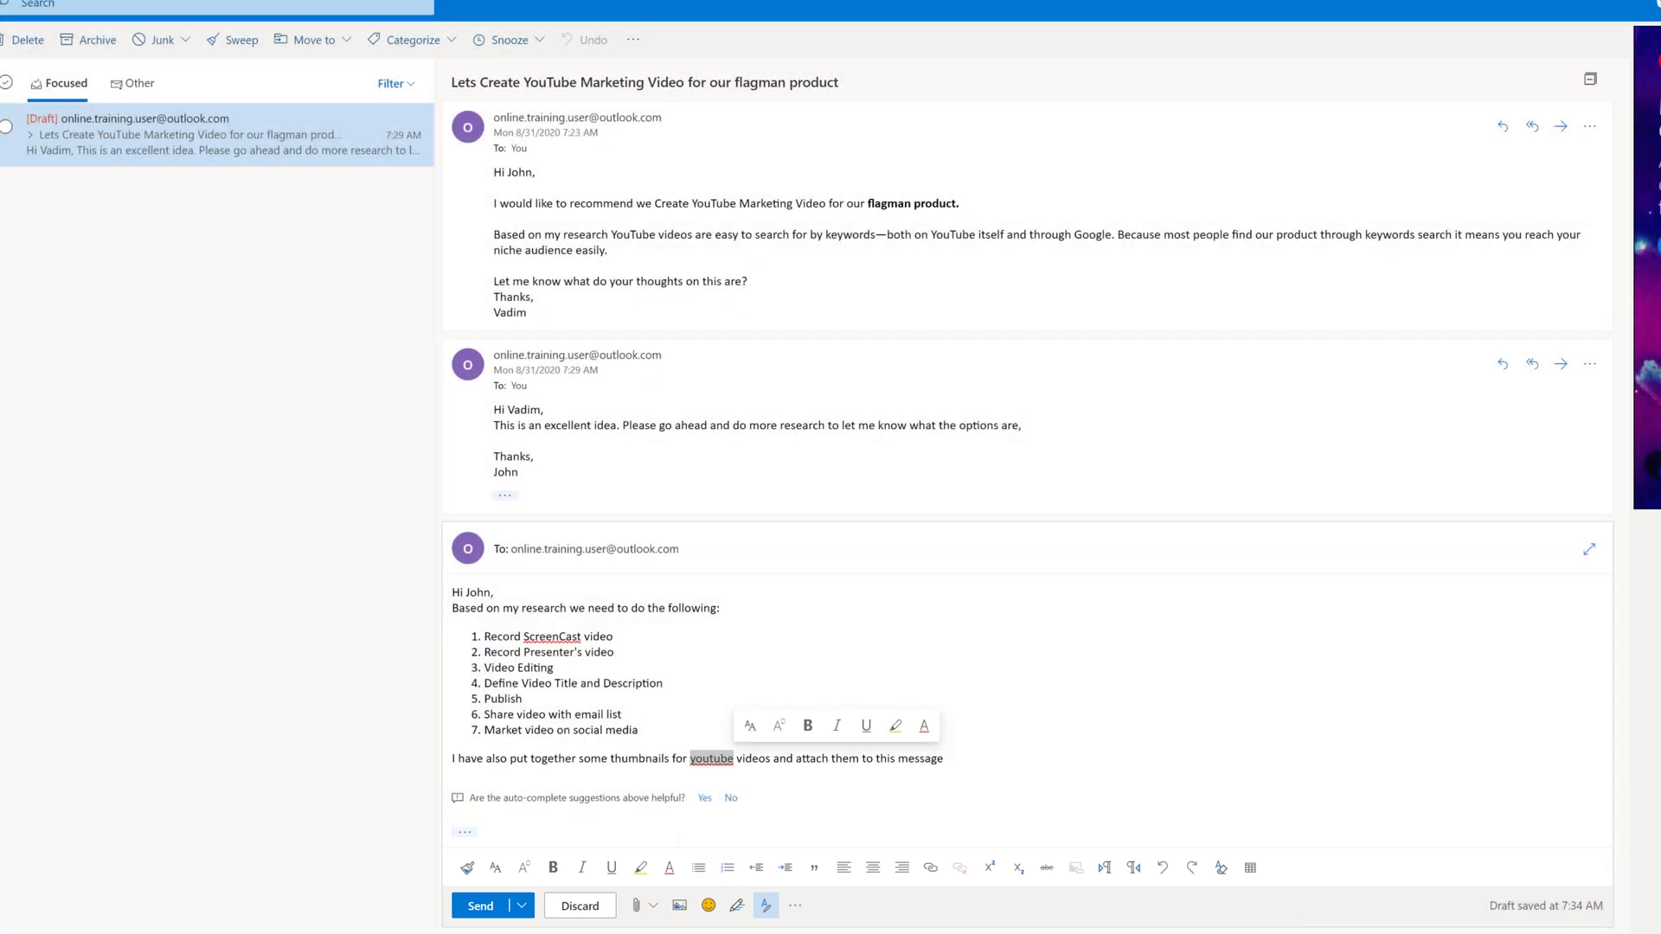
{"action": "left_click", "coordinate": [543, 777]}
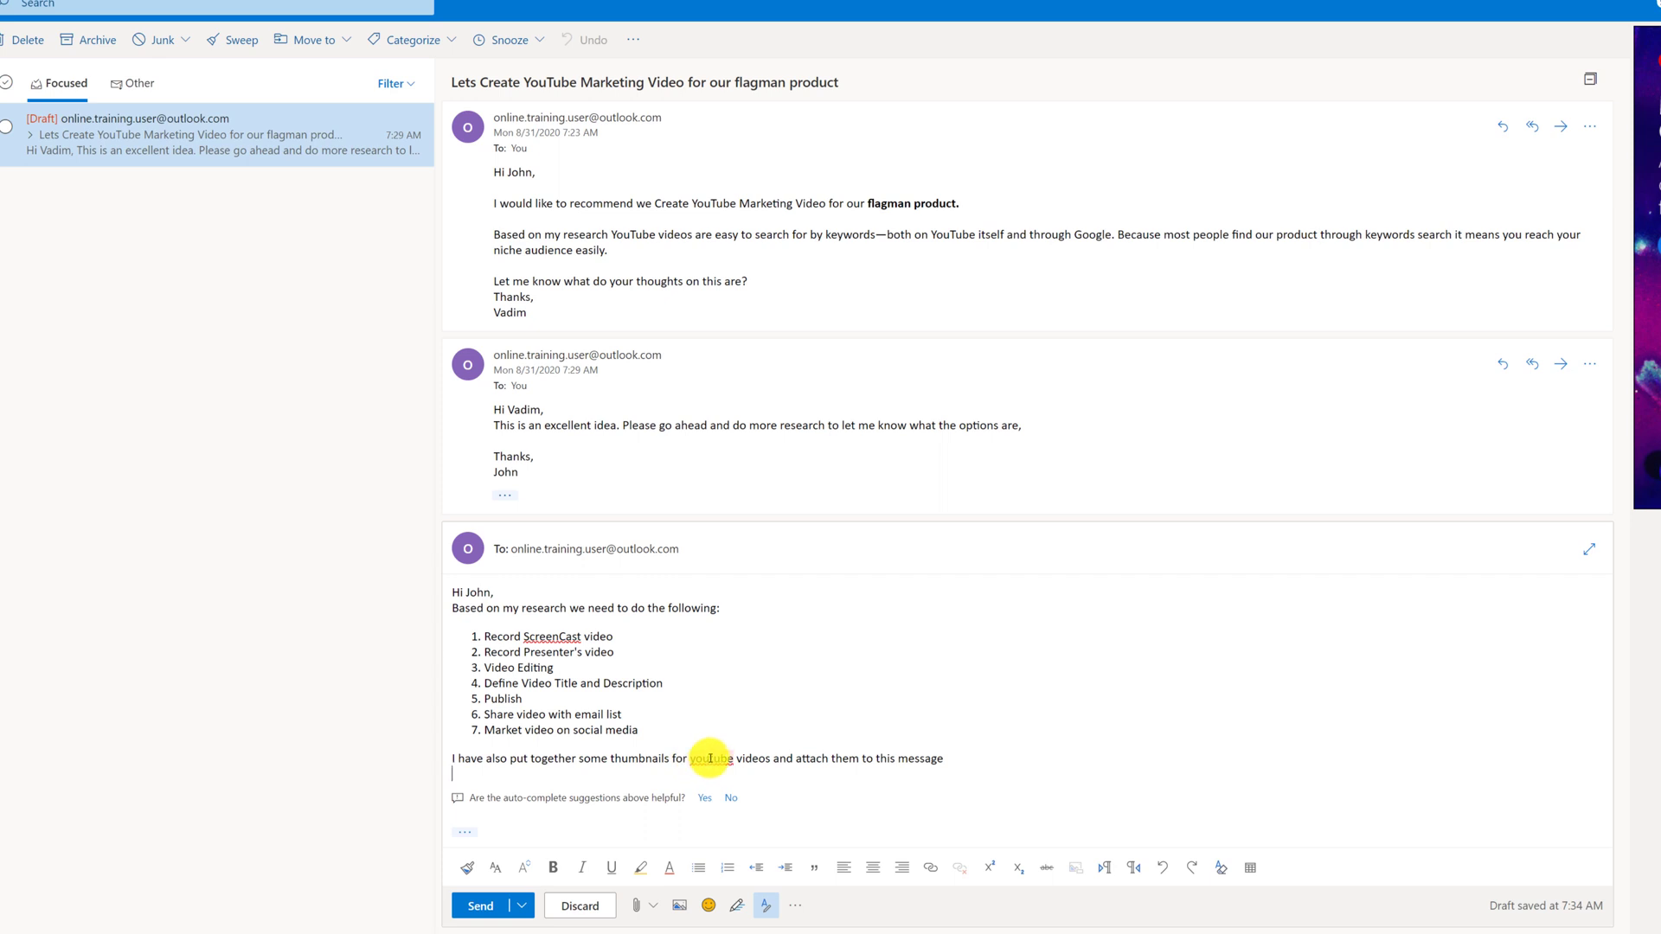
Fix 'youtube' to YouTube and 'ScreenCast' to Screencast using spelling suggestions
{"action": "right_click", "coordinate": [709, 758]}
{"action": "key", "text": "Escape"}
{"action": "right_click", "coordinate": [709, 759]}
{"action": "left_click", "coordinate": [734, 812]}
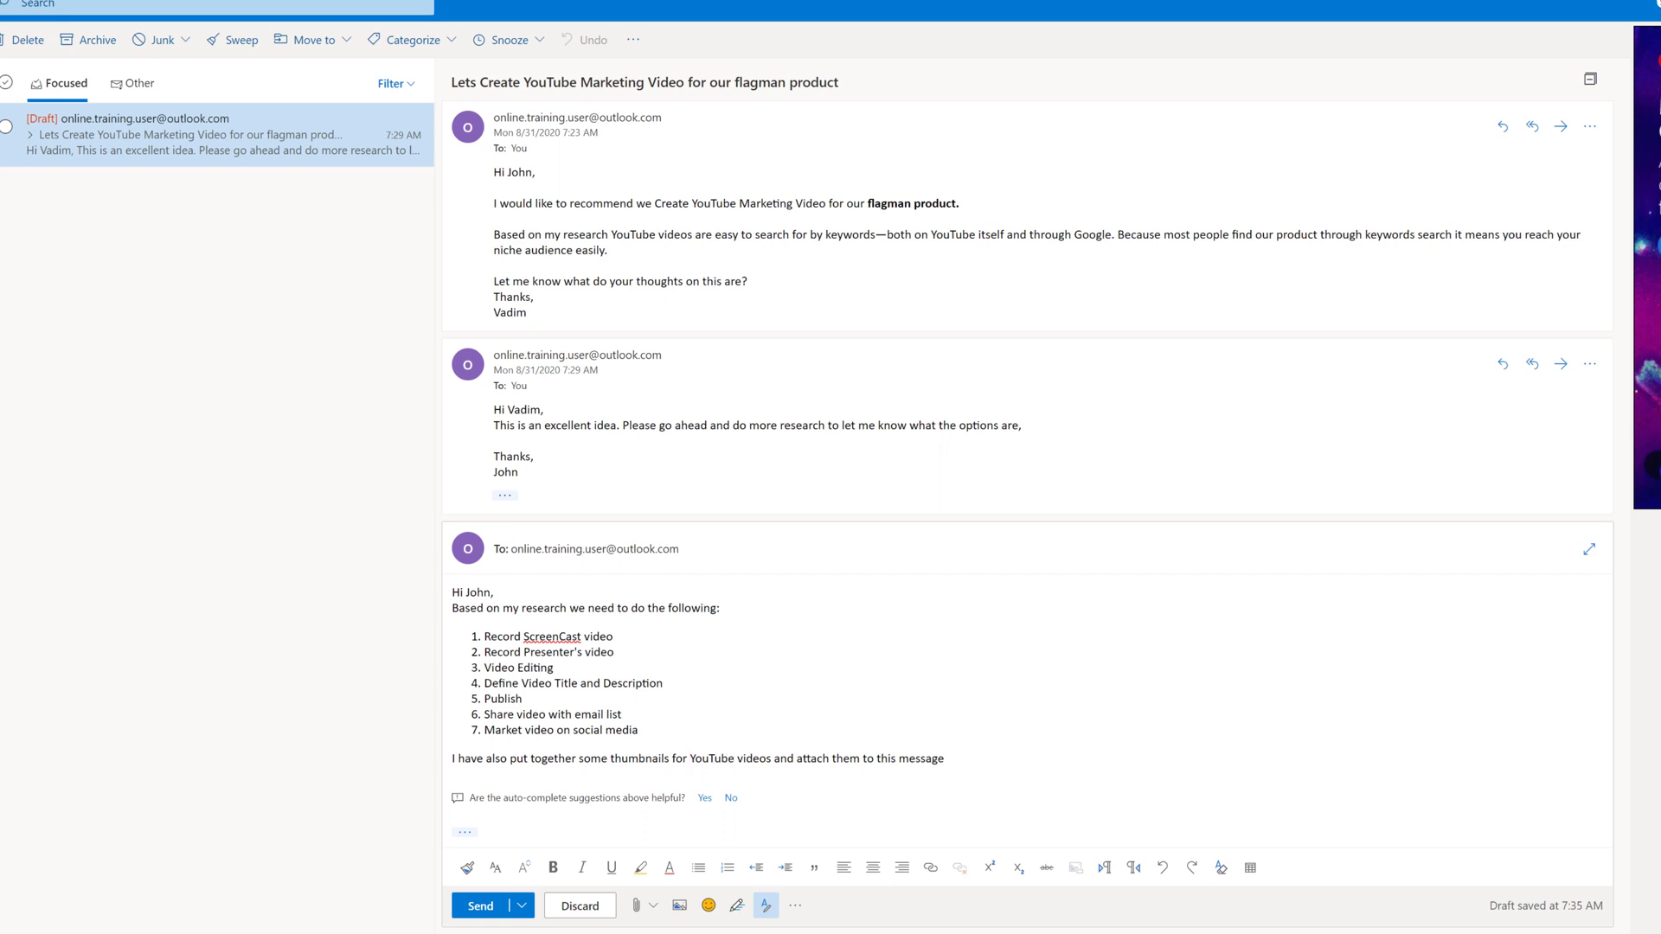
{"action": "left_click", "coordinate": [574, 625]}
{"action": "right_click", "coordinate": [552, 636]}
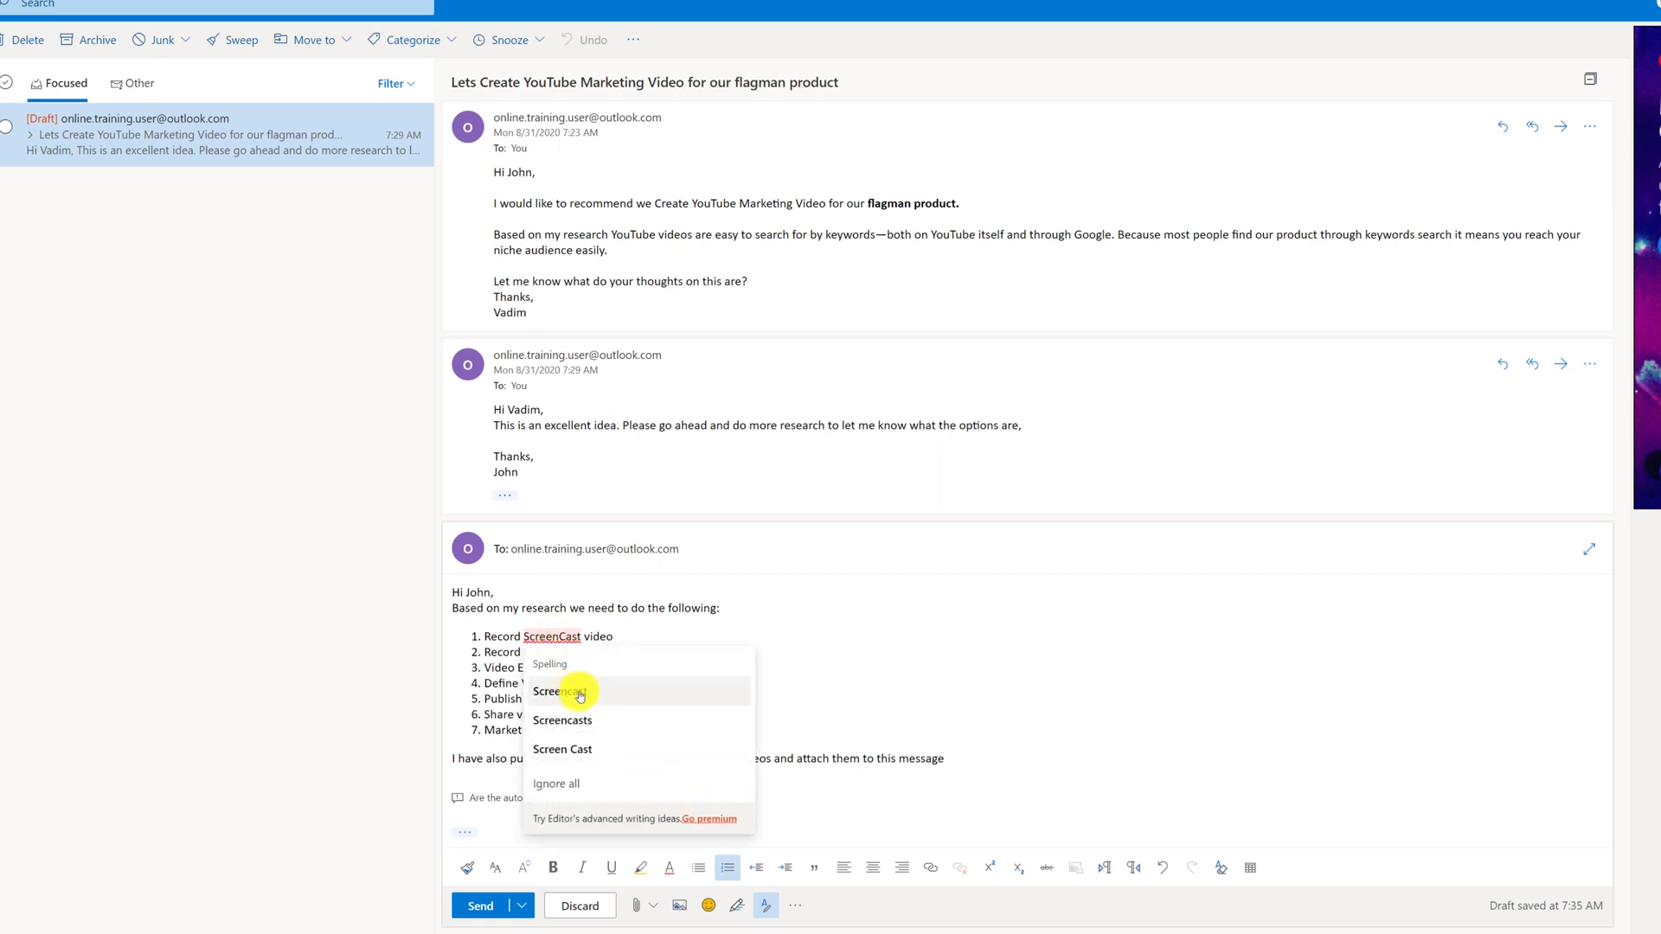
{"action": "left_click", "coordinate": [578, 692]}
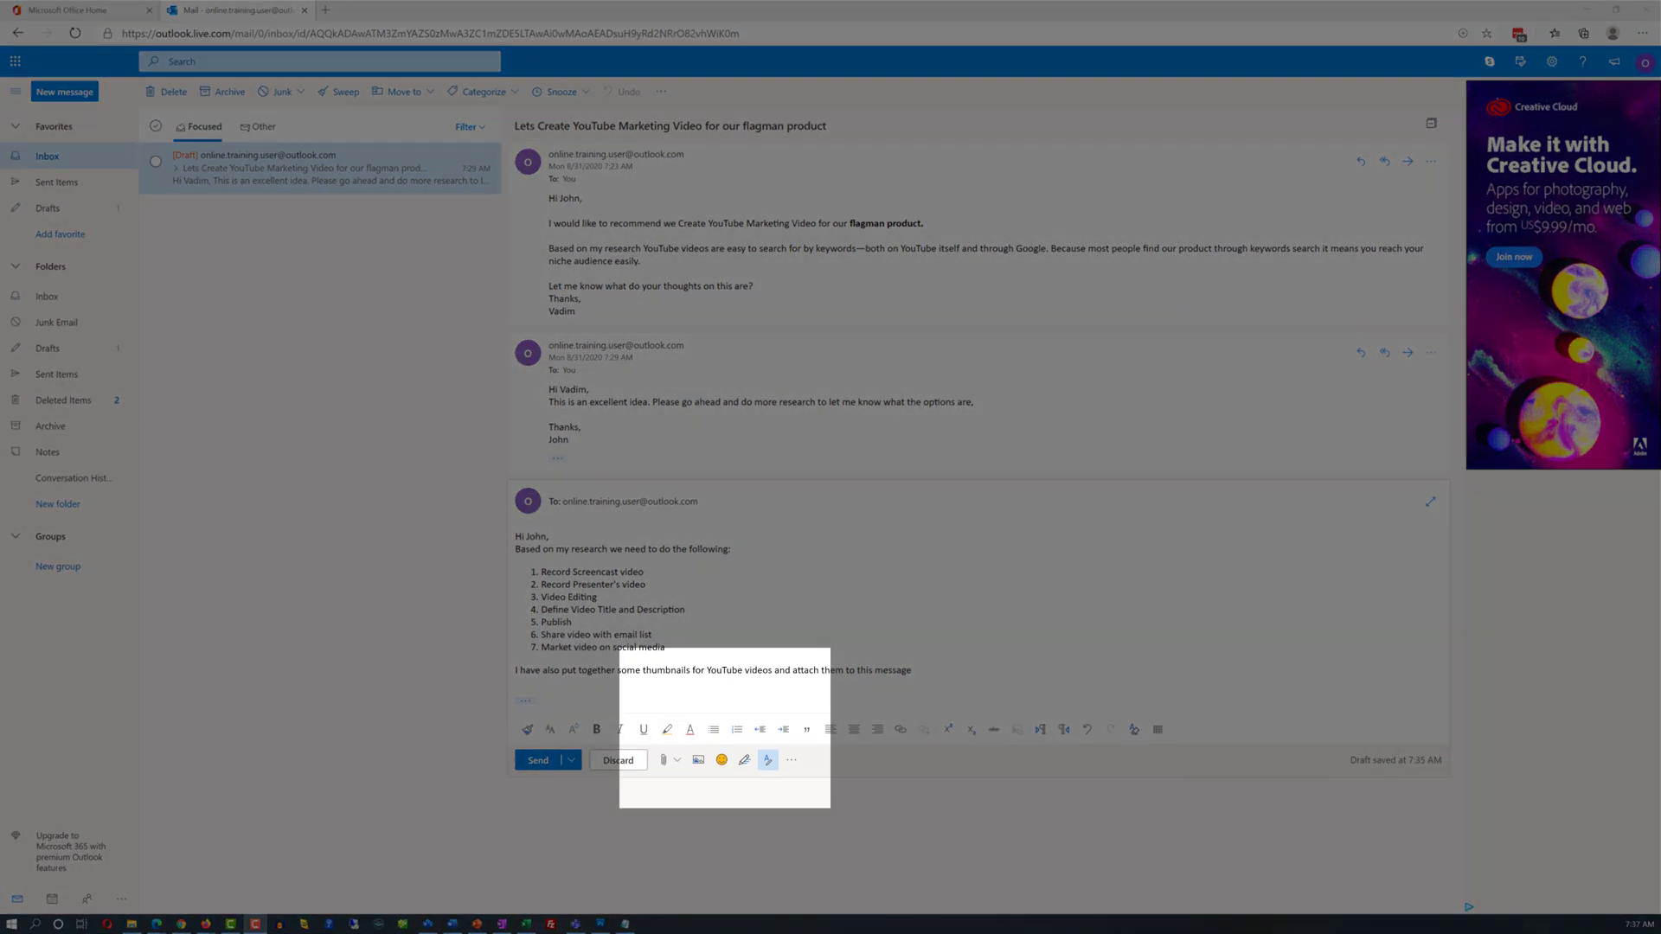
Attach all the thumbnail image files from this computer to the reply
{"action": "left_click", "coordinate": [675, 760]}
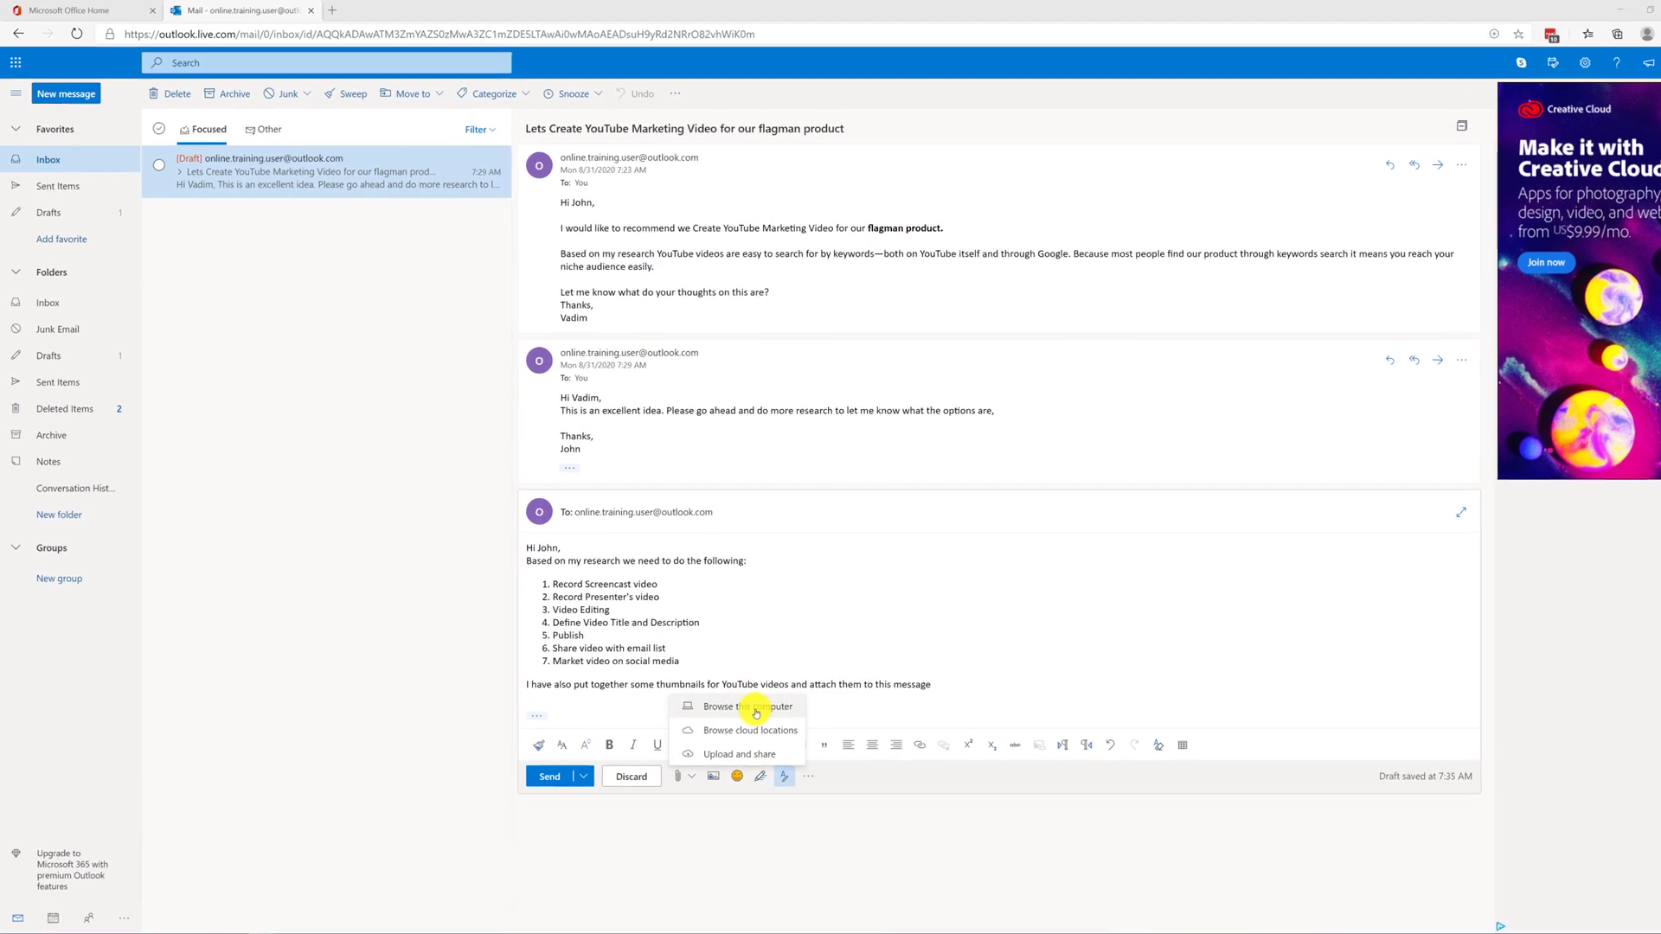
{"action": "left_click", "coordinate": [824, 788]}
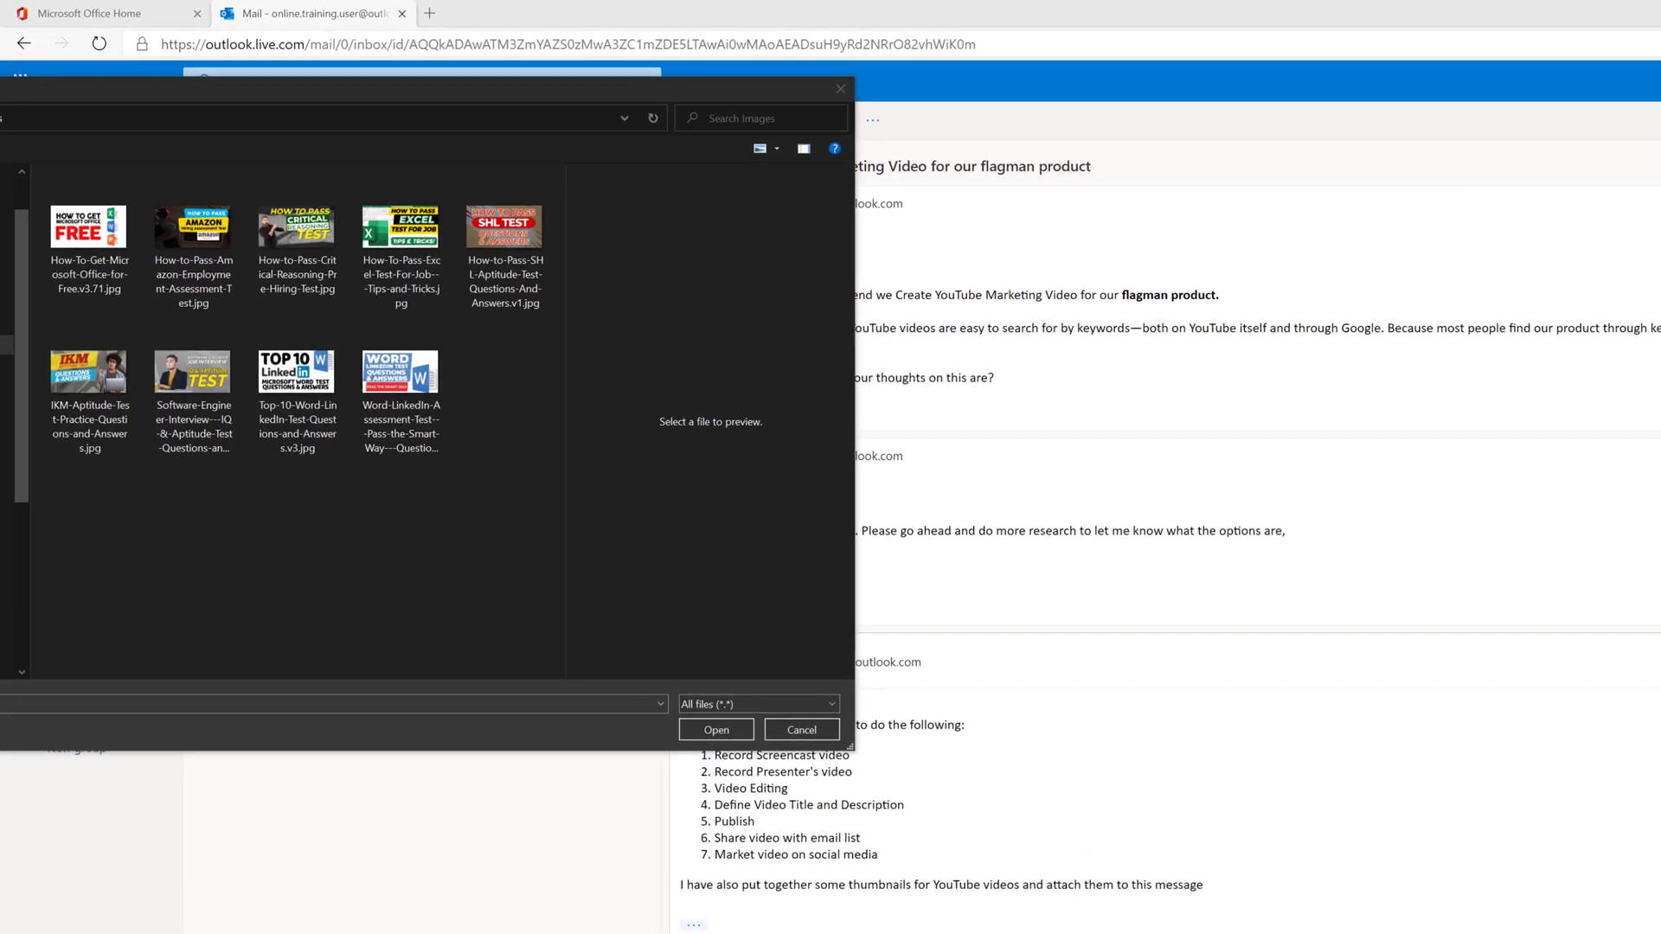
{"action": "left_click", "coordinate": [131, 292]}
{"action": "left_click", "coordinate": [474, 480], "text": "shift"}
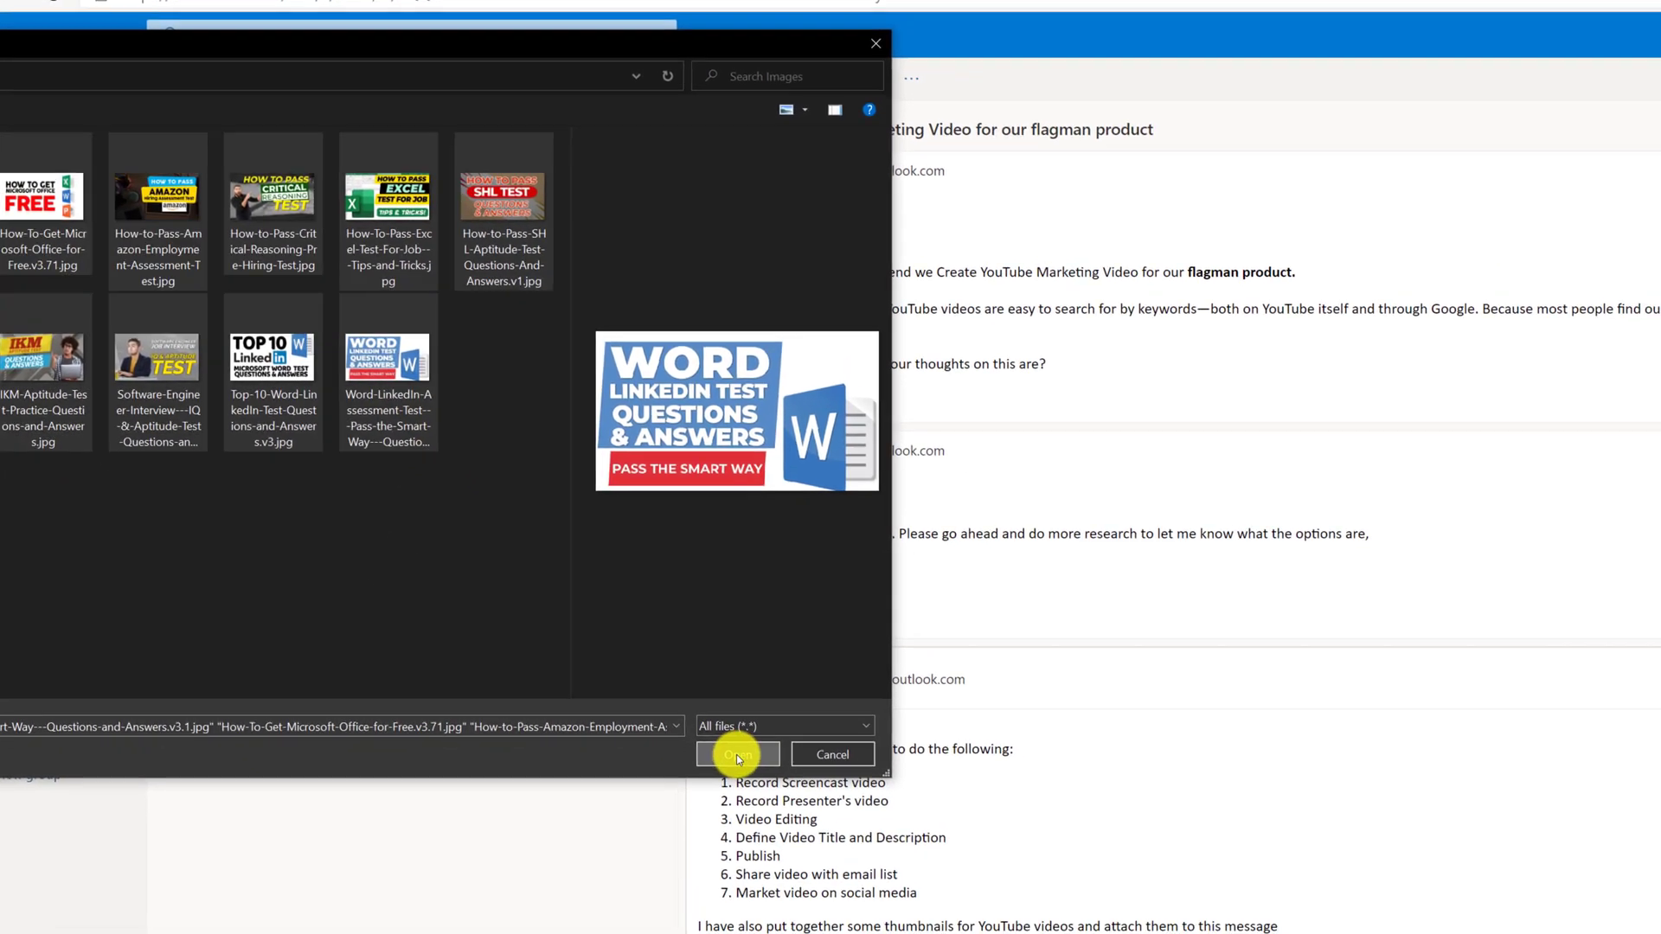
{"action": "left_click", "coordinate": [794, 809]}
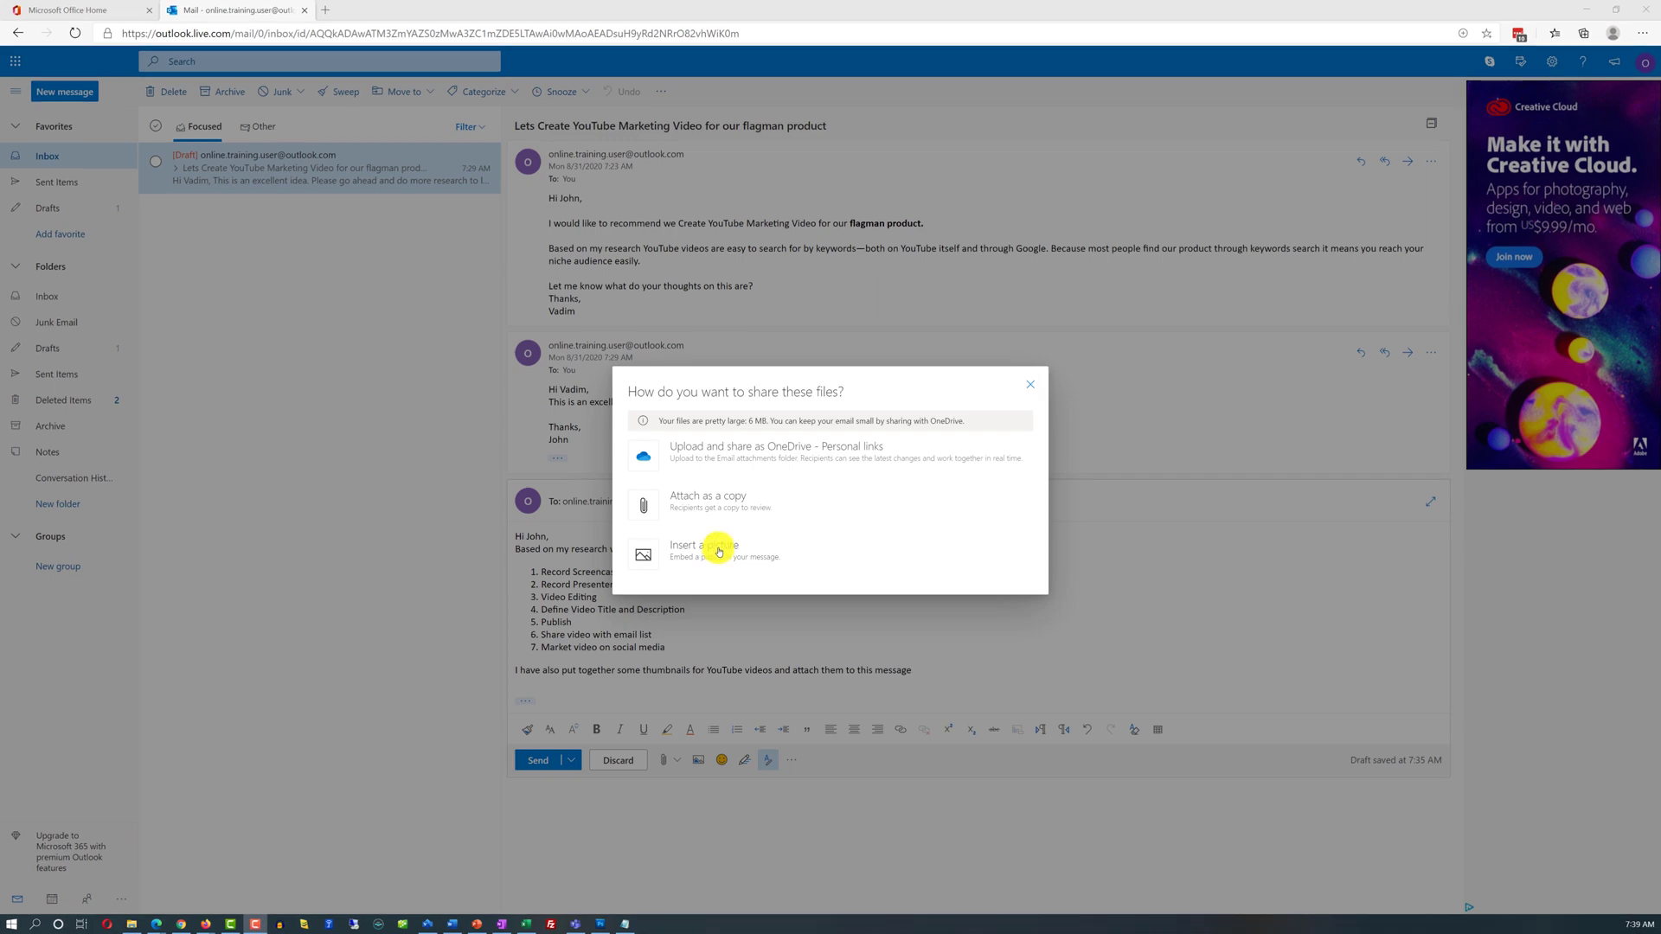
Insert the six thumbnails as inline pictures and send the reply to John
{"action": "left_click", "coordinate": [719, 551]}
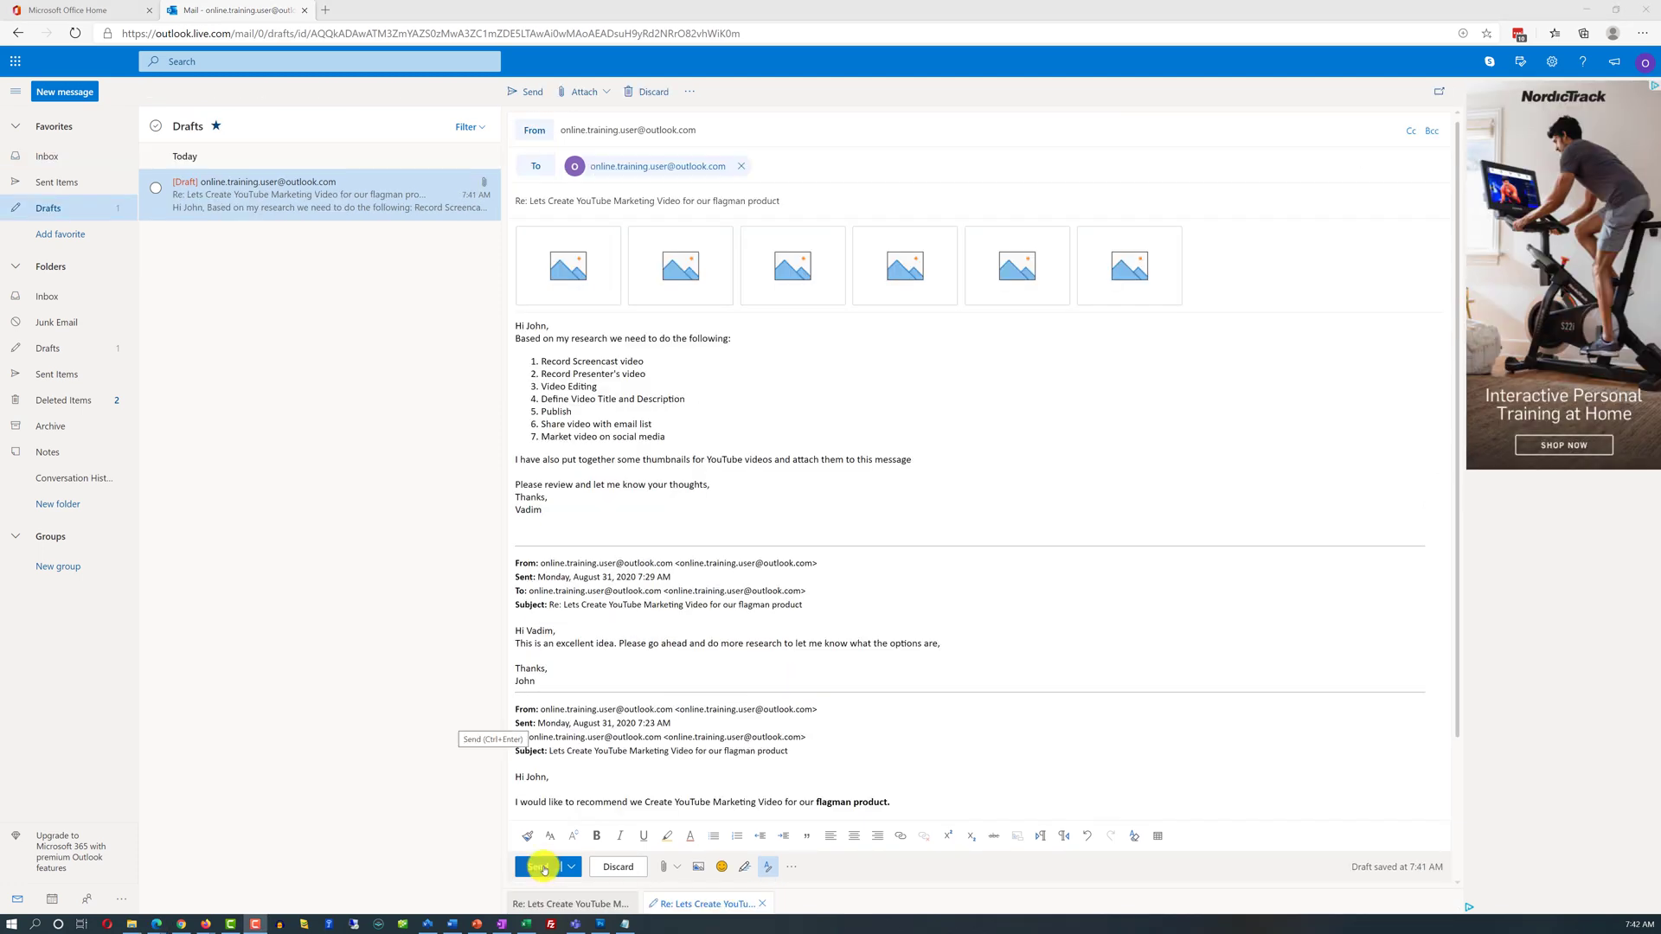
{"action": "left_click", "coordinate": [543, 867]}
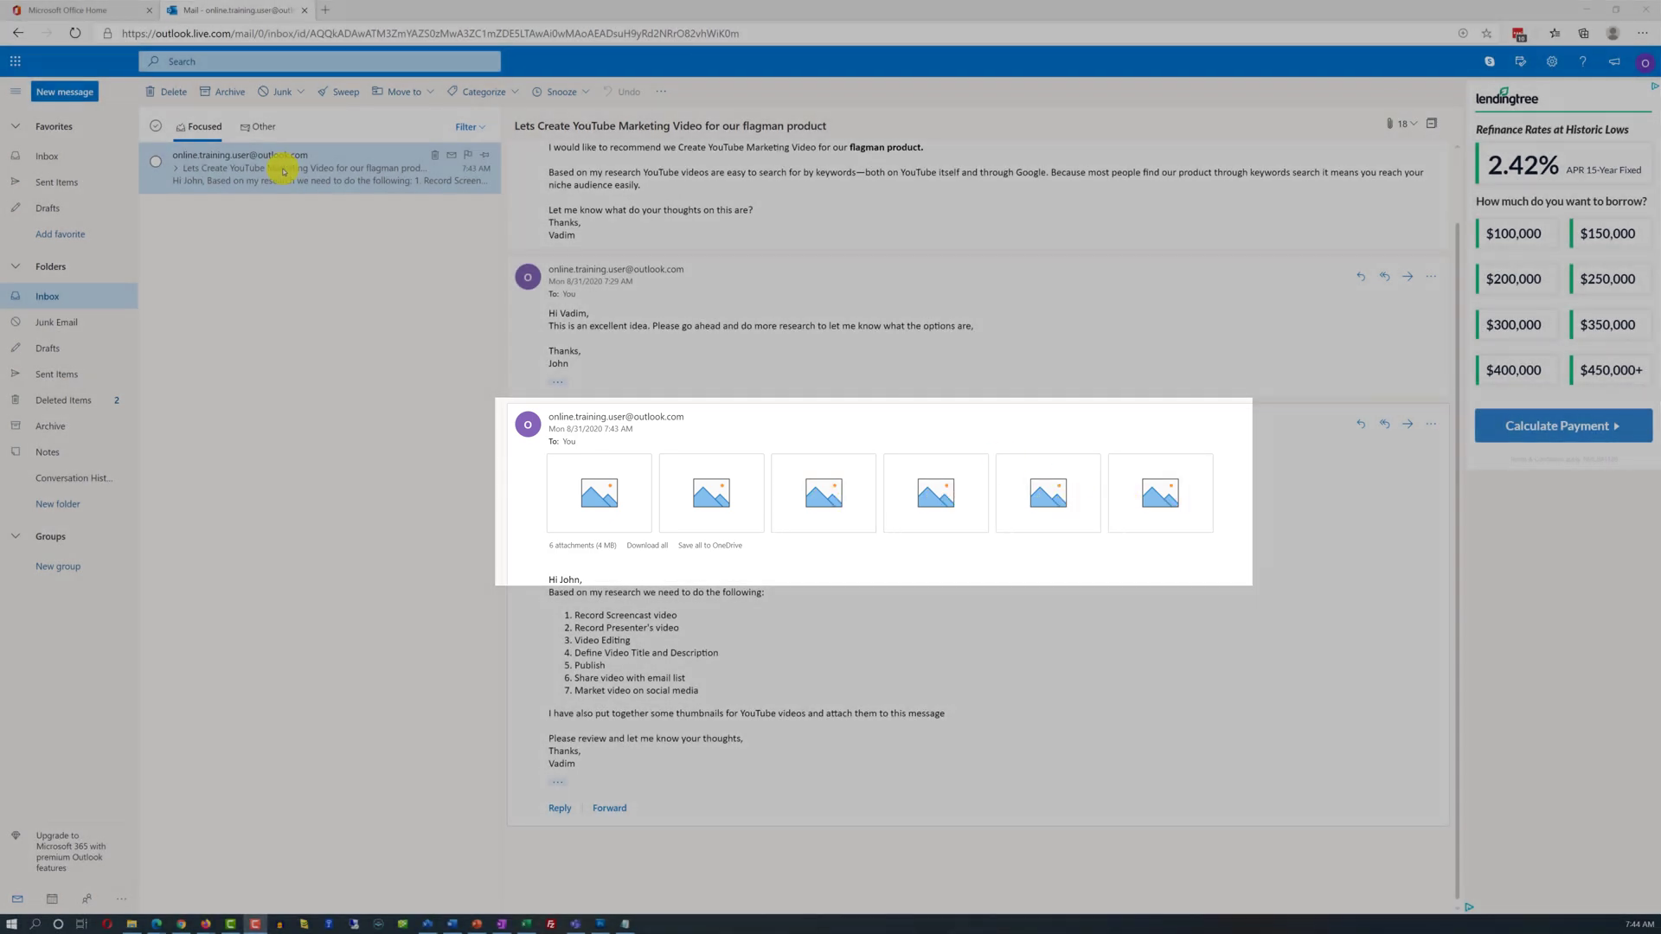
Open the sent reply in its own pop-out window, then return to the Inbox
{"action": "double_click", "coordinate": [284, 170]}
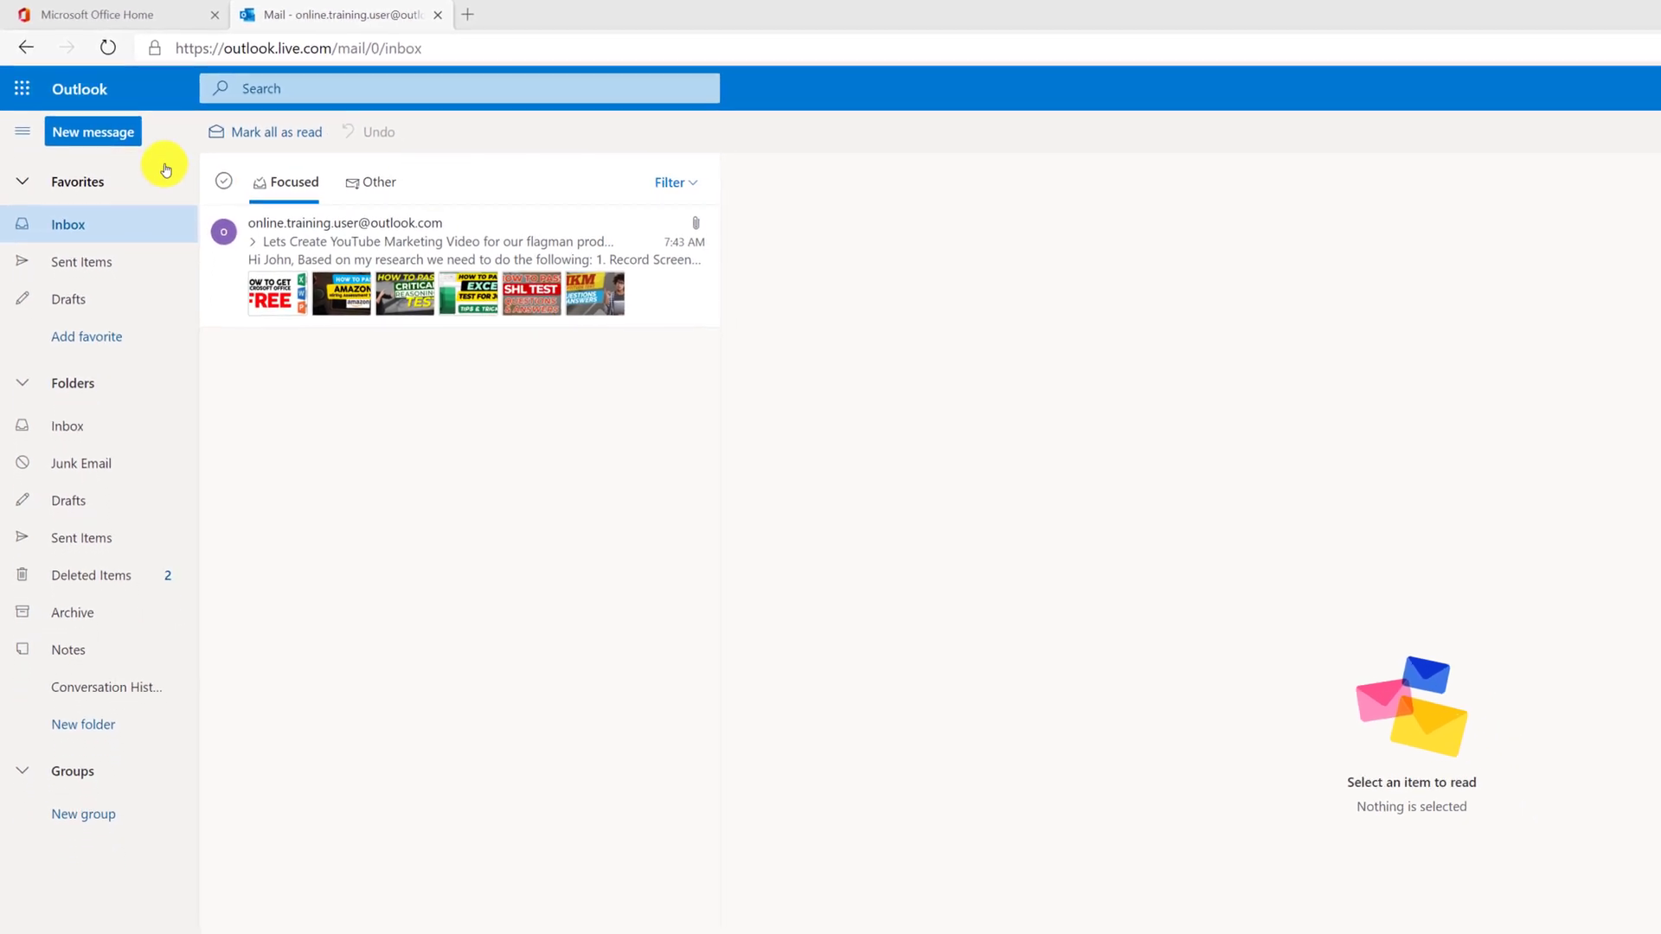
Open the thumbnails reply, then go to the Files list of all attachments
{"action": "left_click", "coordinate": [401, 191]}
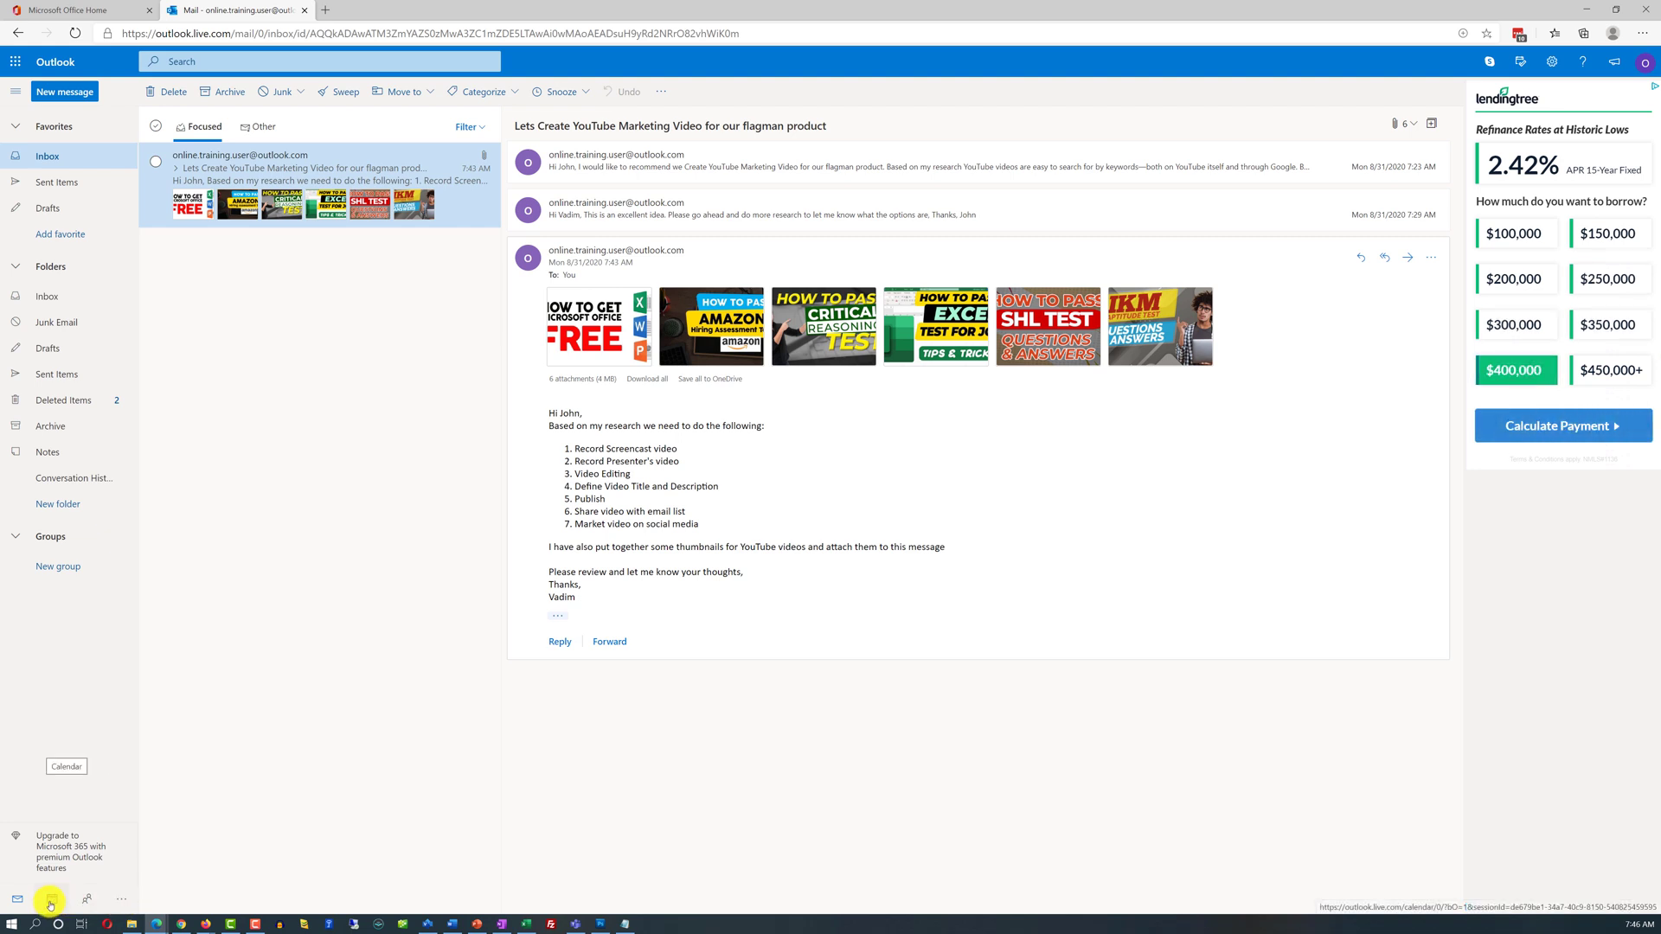
{"action": "left_click", "coordinate": [121, 898]}
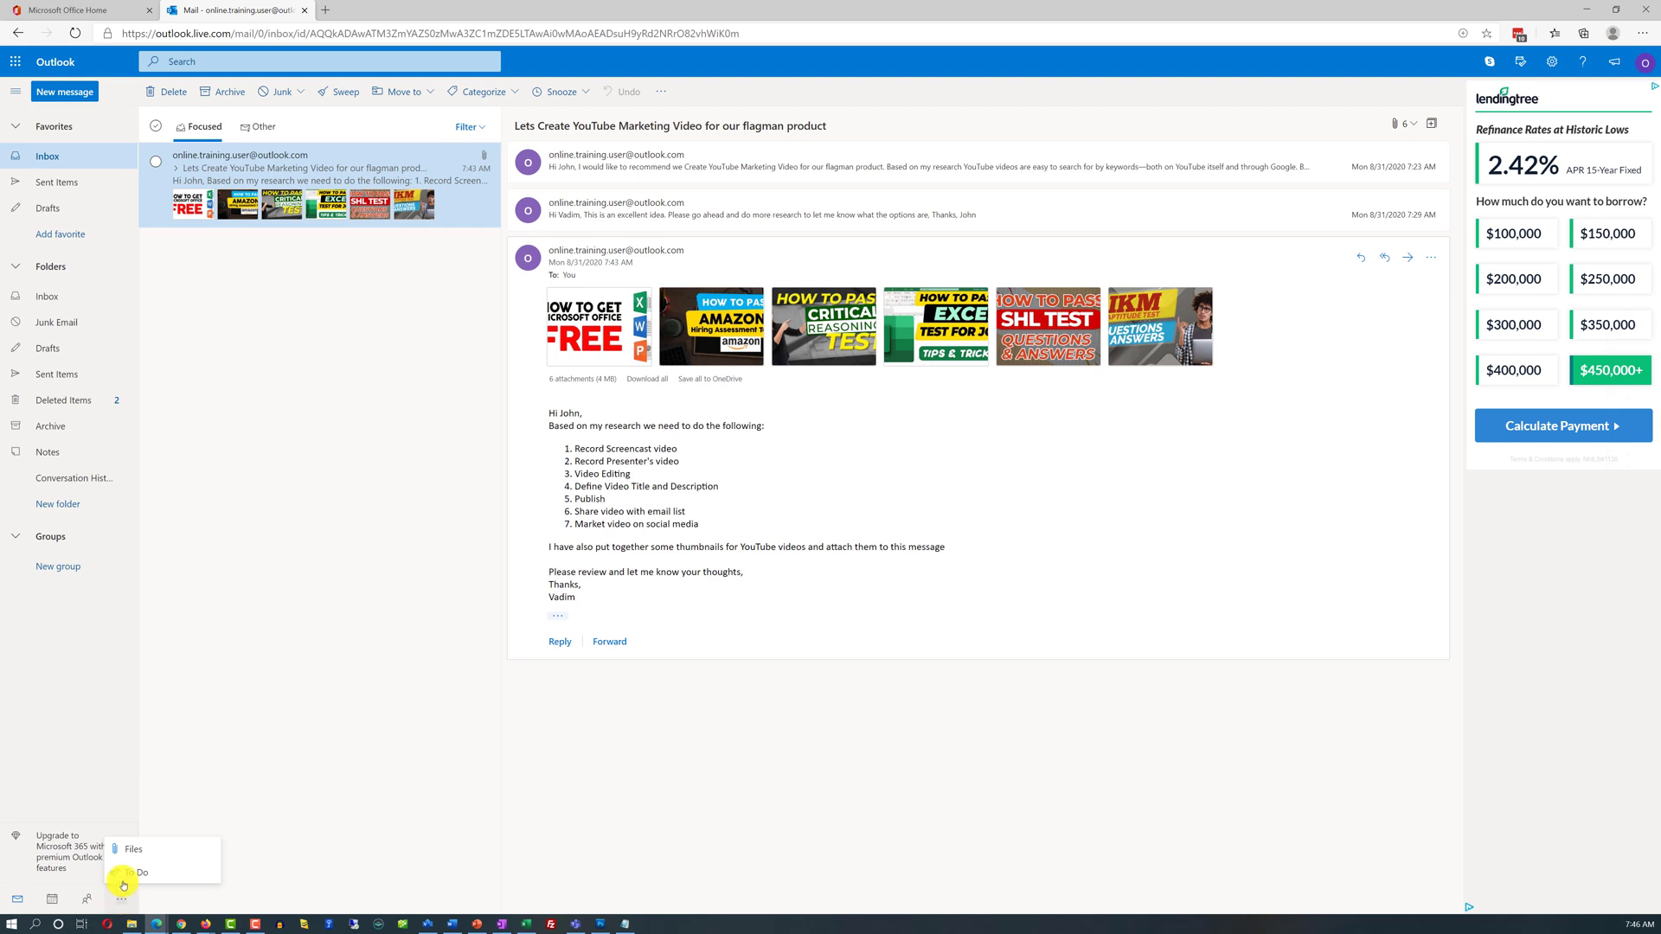
{"action": "left_click", "coordinate": [136, 851]}
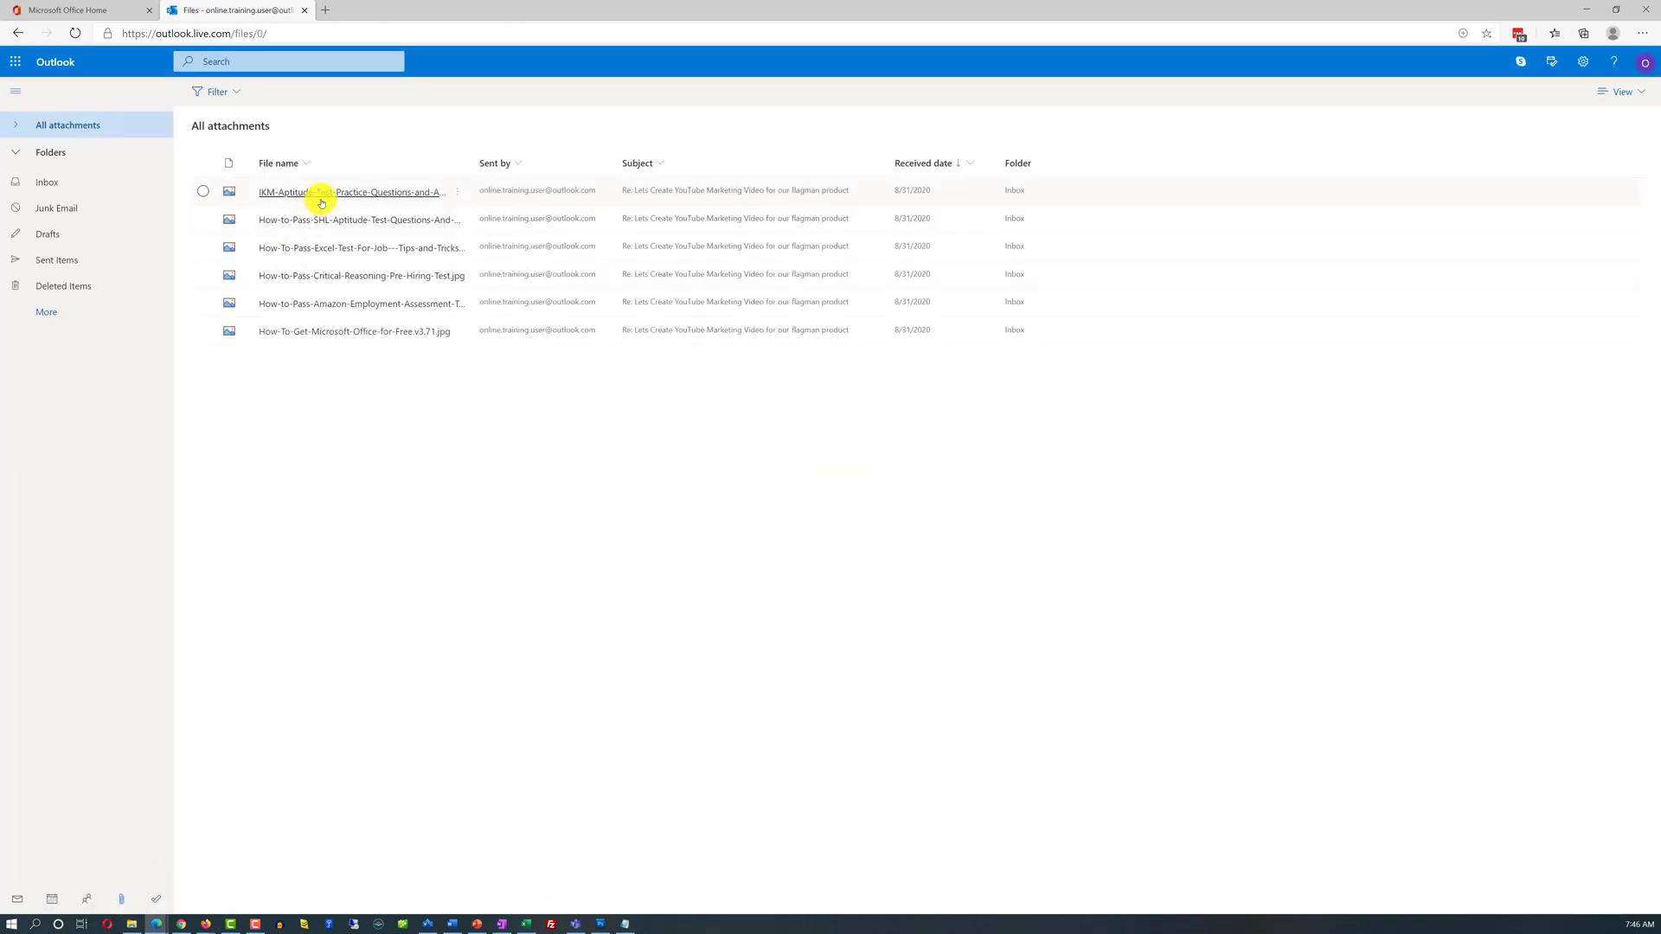
Preview the IKM-Aptitude-Test thumbnail beside its conversation
{"action": "left_click", "coordinate": [321, 201]}
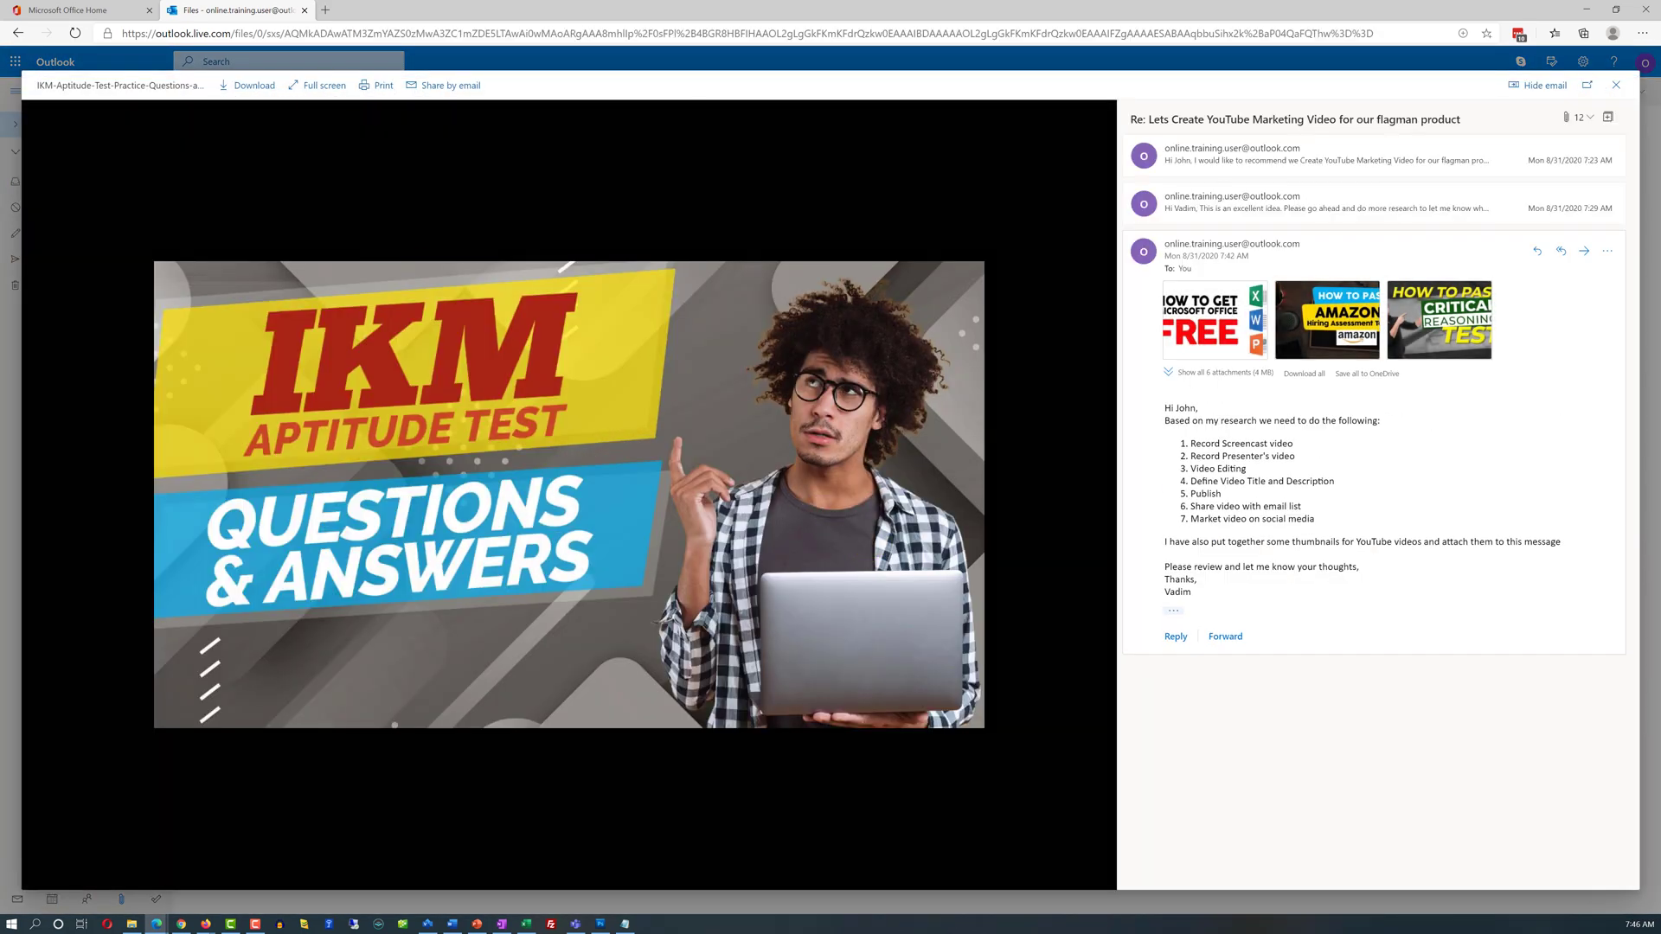
{"action": "key", "text": "F10"}
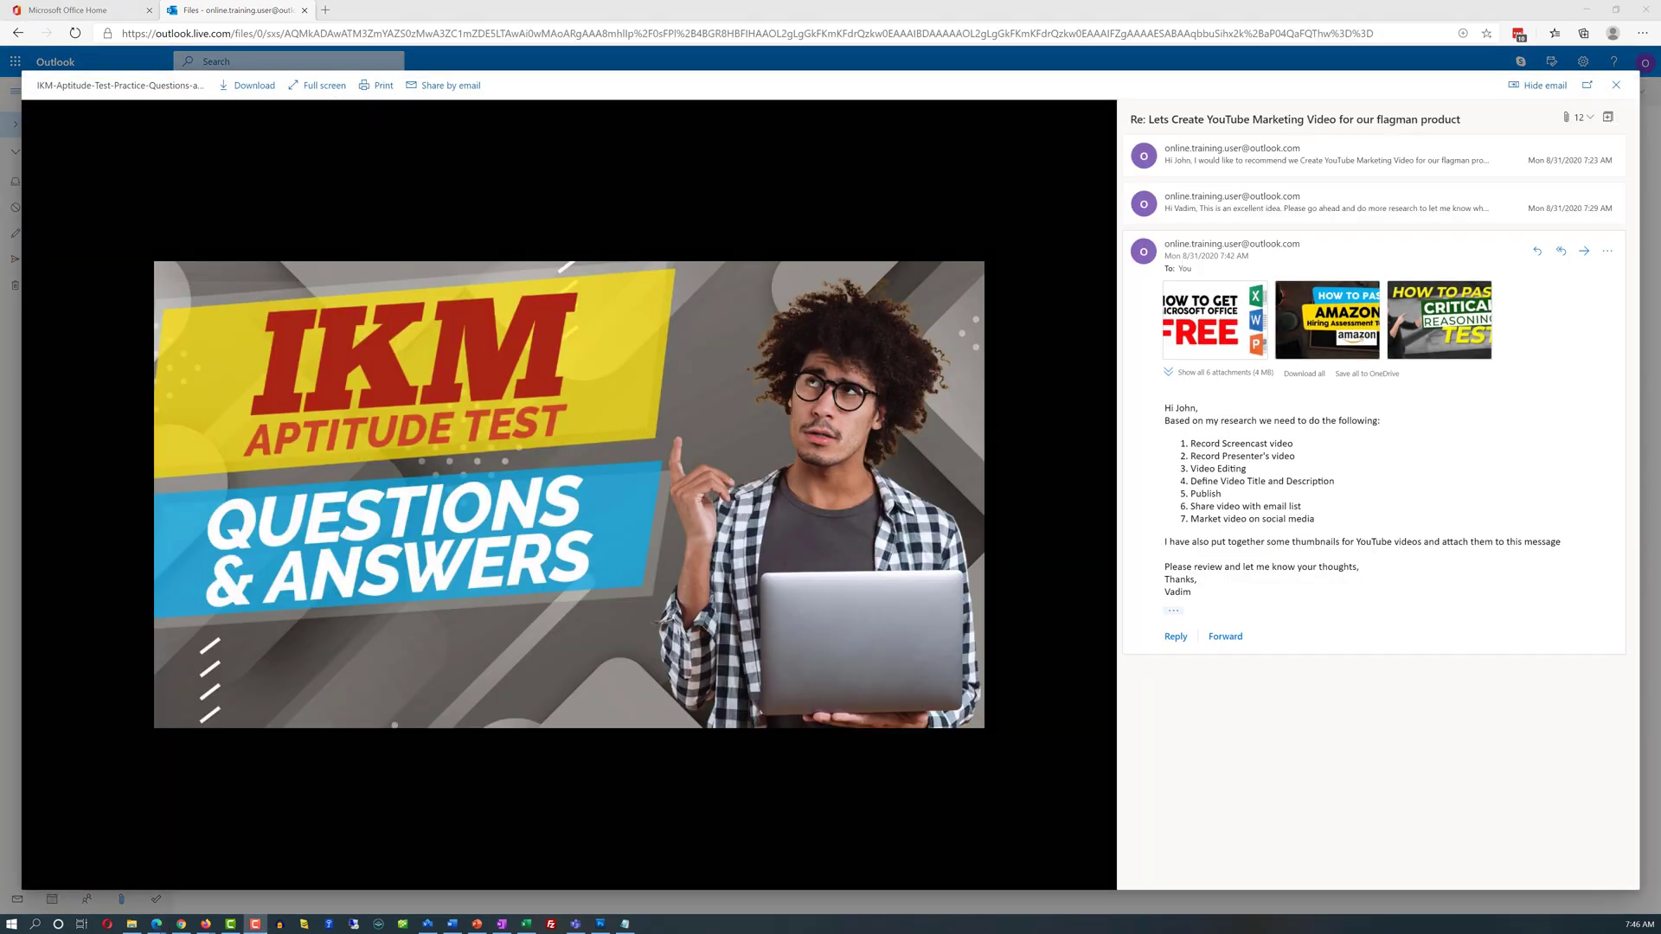